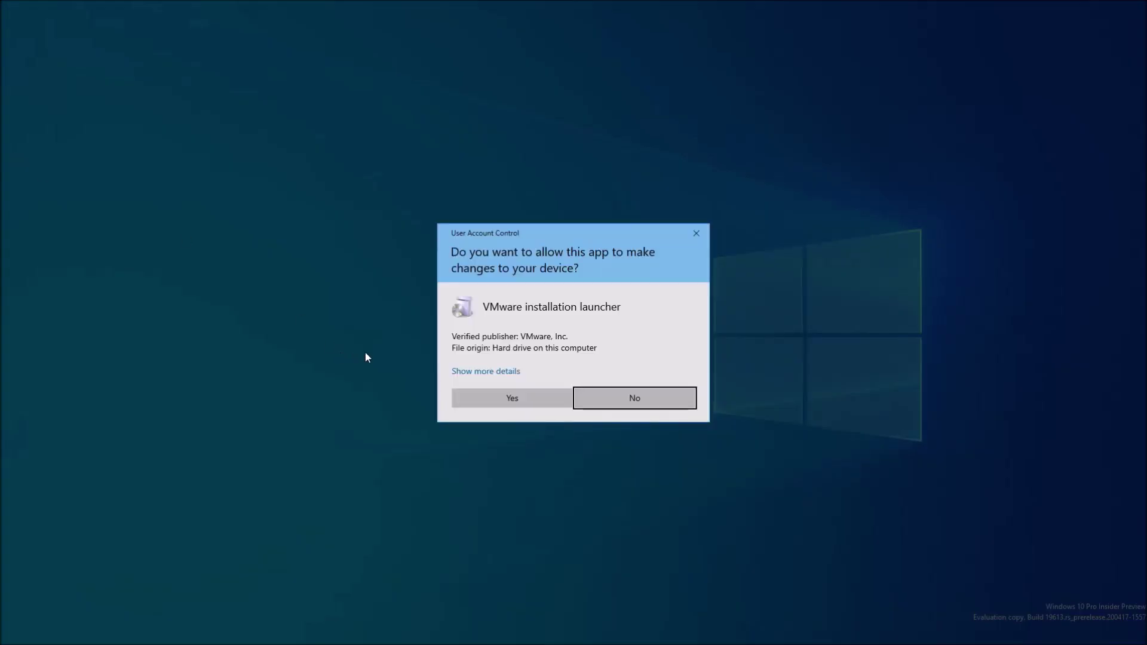
Step: Install VMware Workstation 15 Player with the EULA accepted and the desktop shortcut unticked, then Finish
click(543, 398)
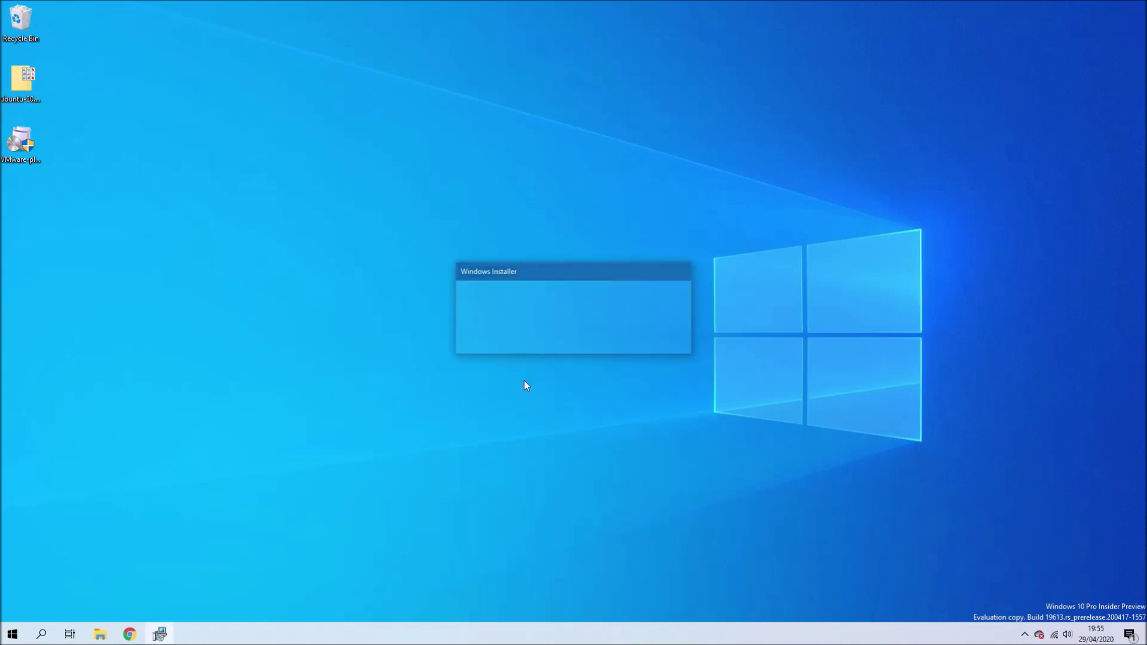
click(646, 419)
click(563, 379)
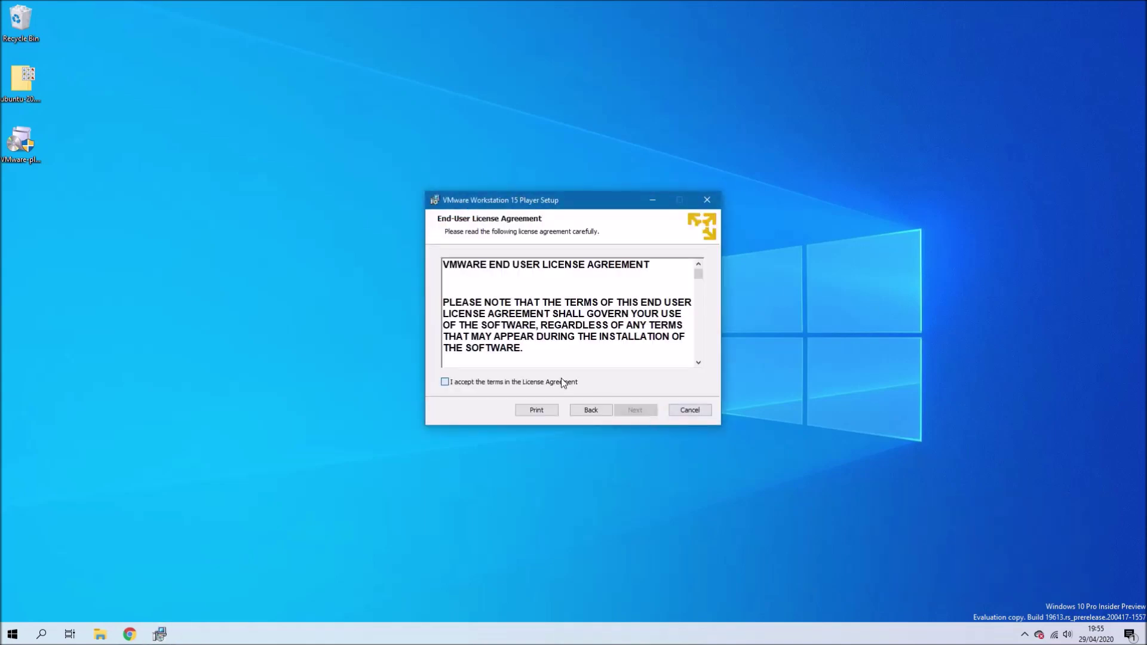
click(624, 411)
click(624, 413)
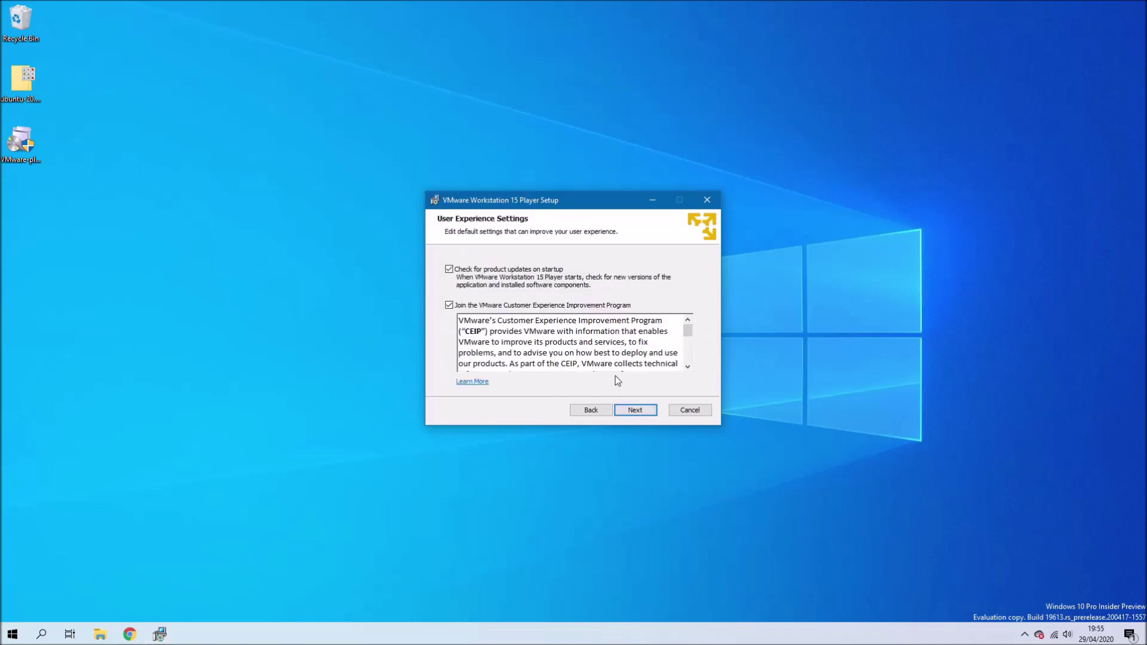
click(632, 411)
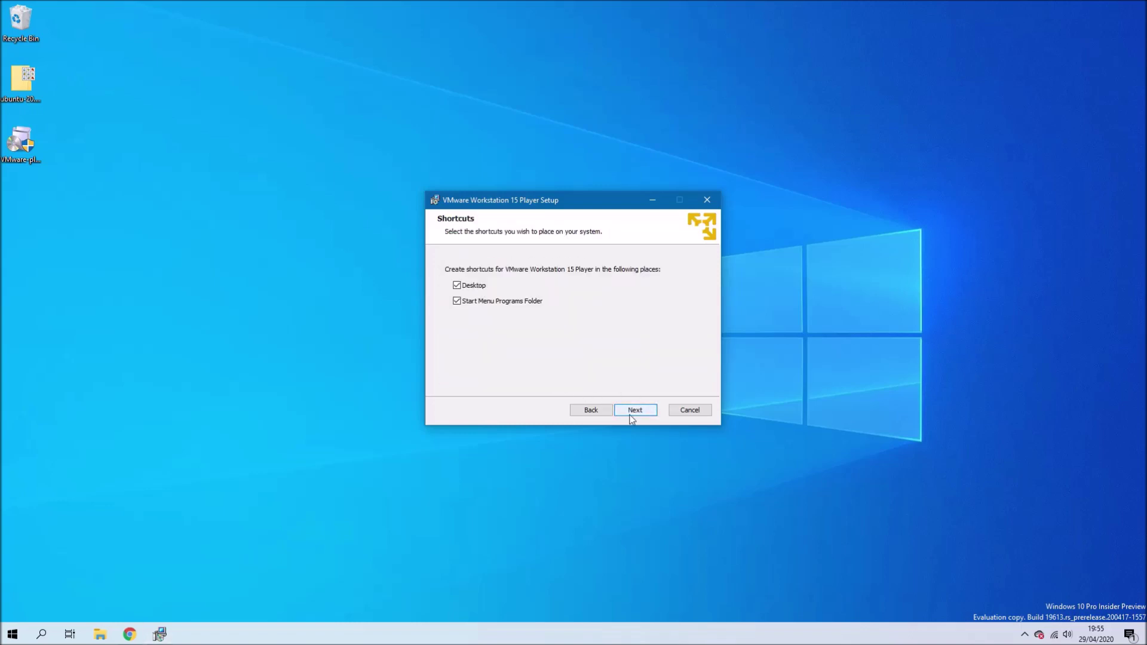
click(481, 285)
click(631, 411)
click(630, 412)
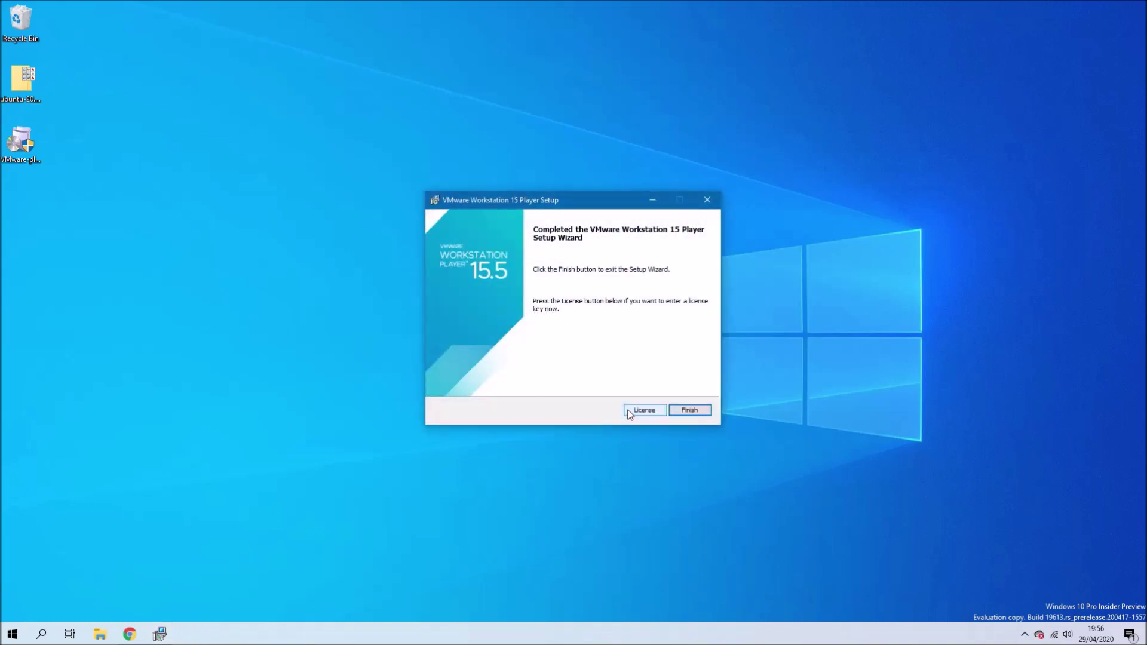
click(691, 411)
Step: Launch VMware Workstation 15 Player and start a New Virtual Machine
click(12, 634)
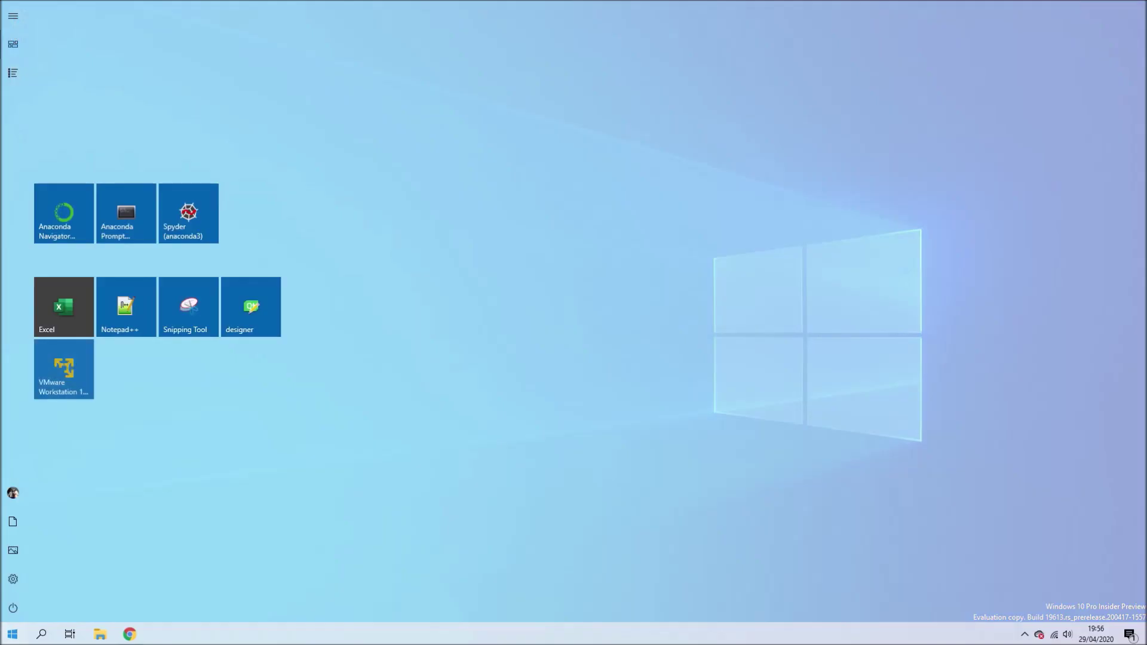
click(55, 363)
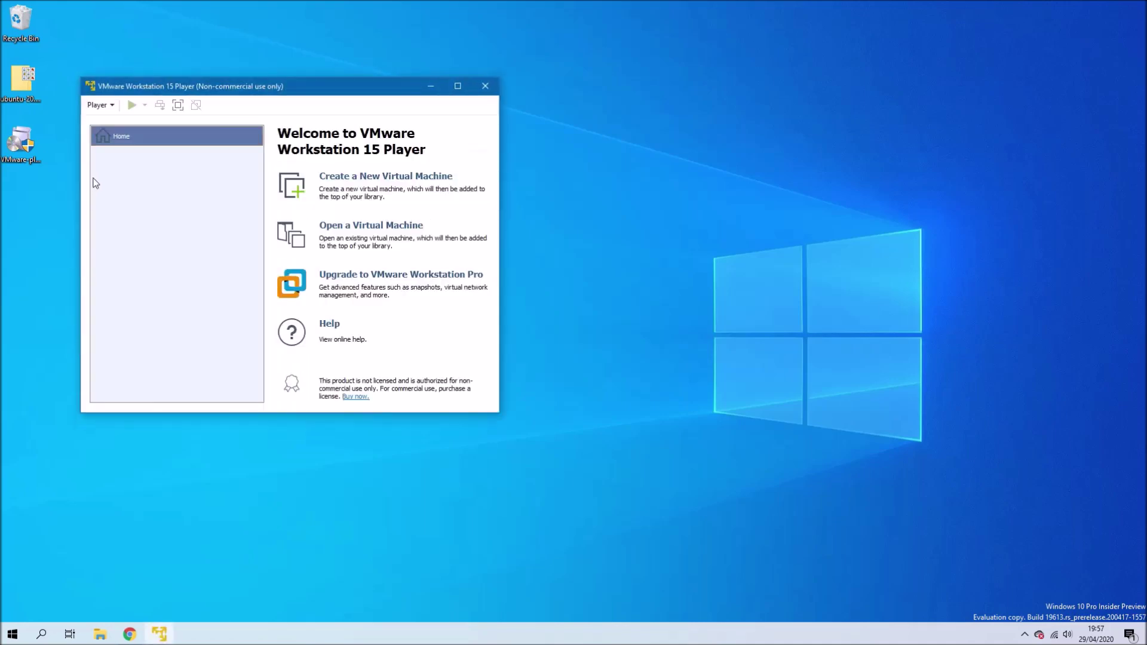
click(99, 106)
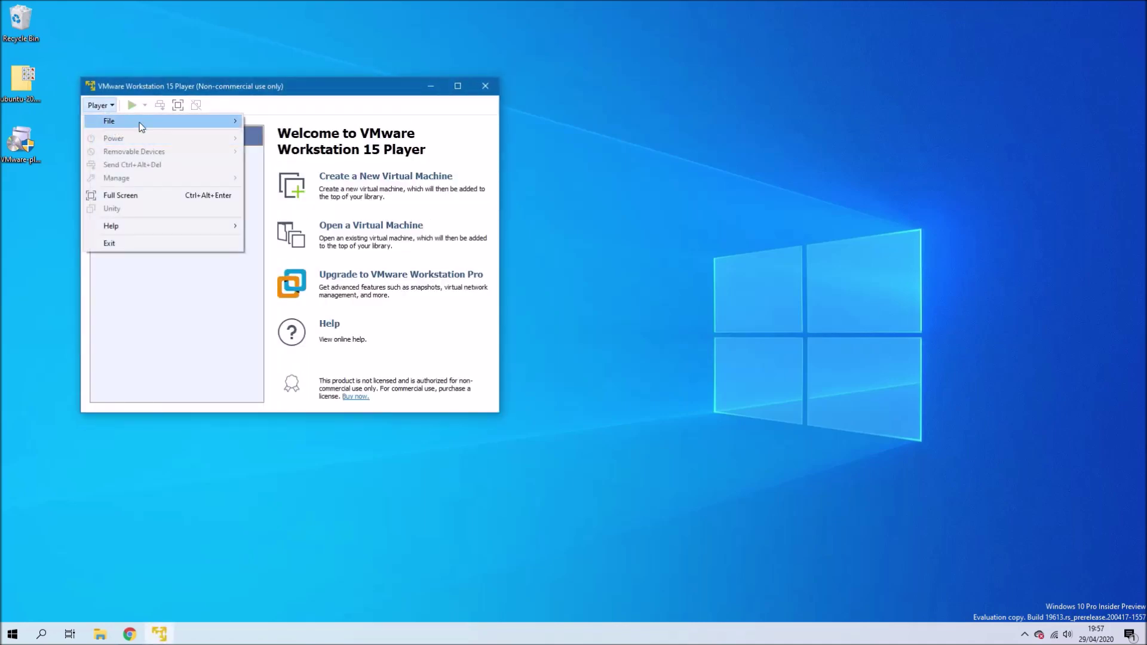
mouse_move(225, 120)
click(287, 122)
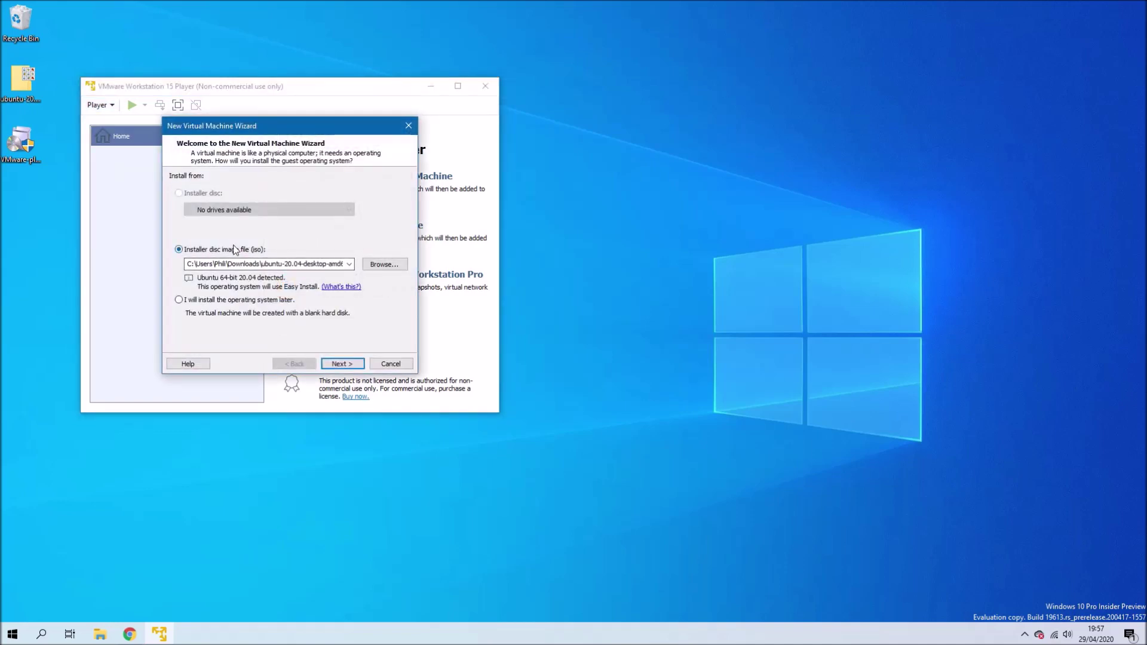
Step: Choose the ubuntu-20.04-desktop-amd64 ISO on the Desktop as the installer disc image
click(189, 298)
click(185, 249)
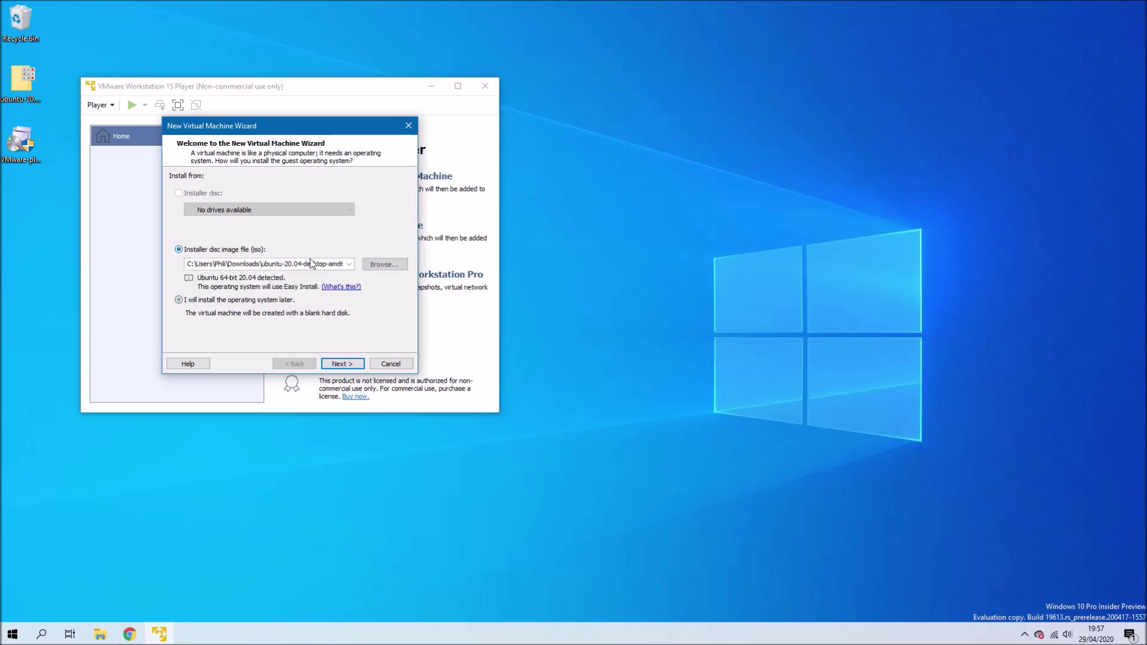
click(372, 267)
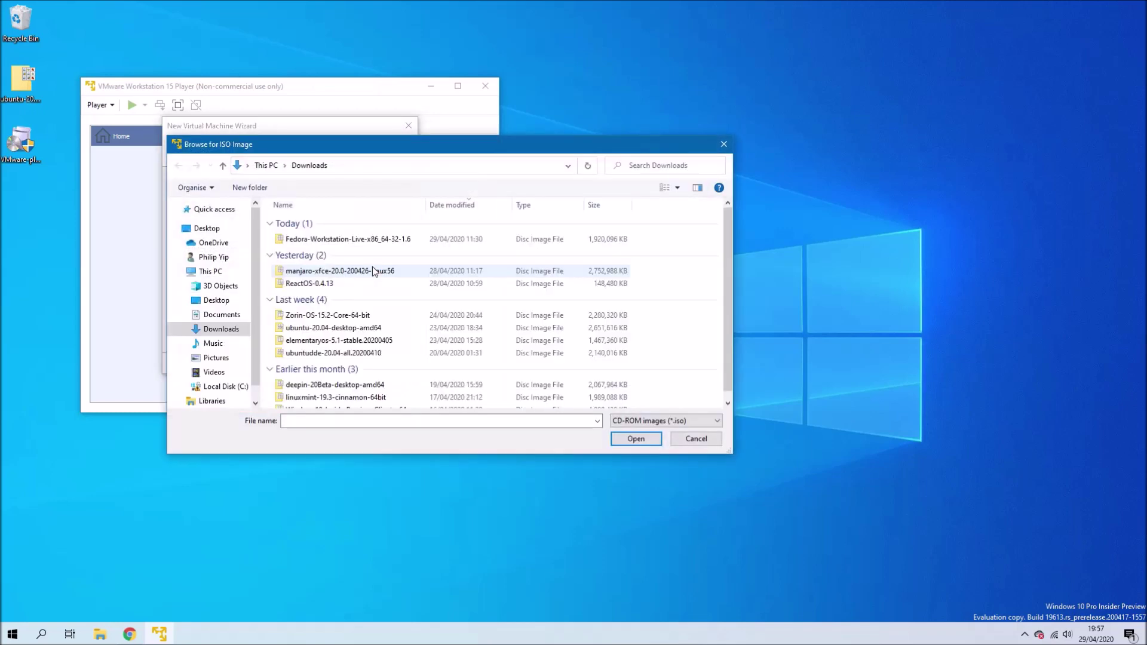
click(203, 227)
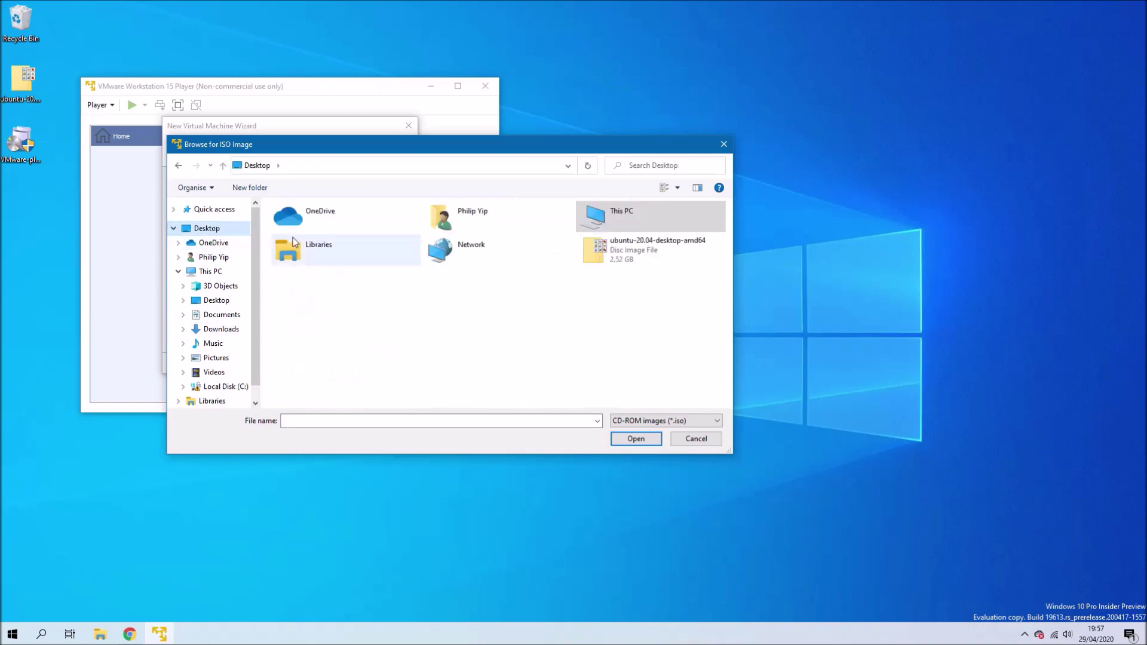
double_click(607, 250)
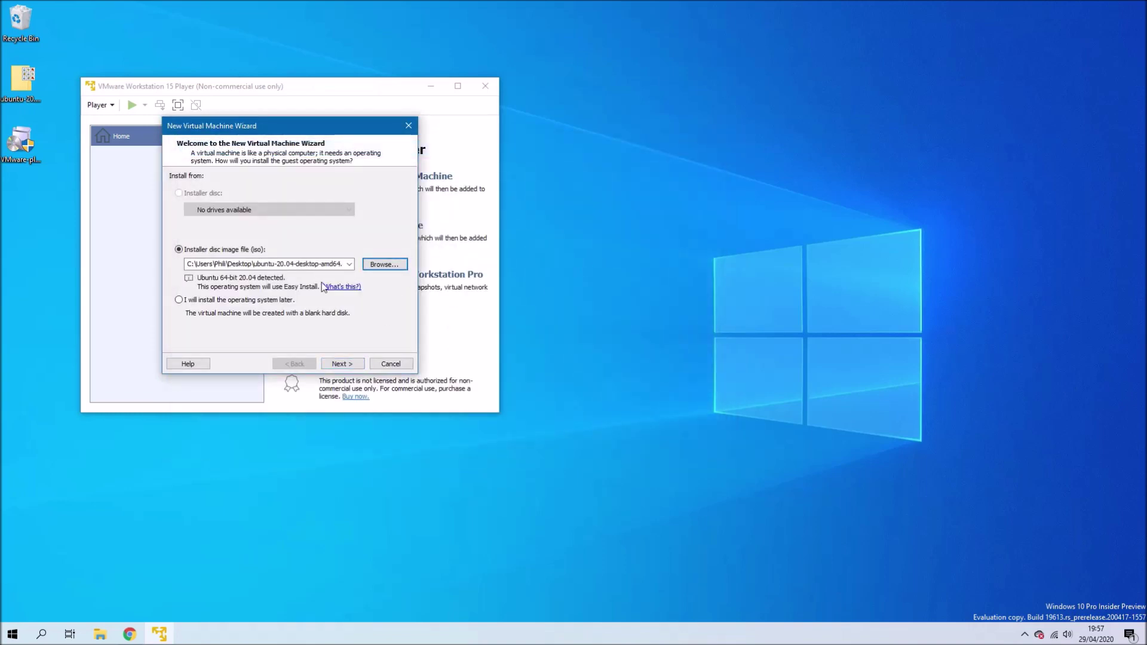
Step: Fill in the Ubuntu account's full name, user name and password
click(345, 363)
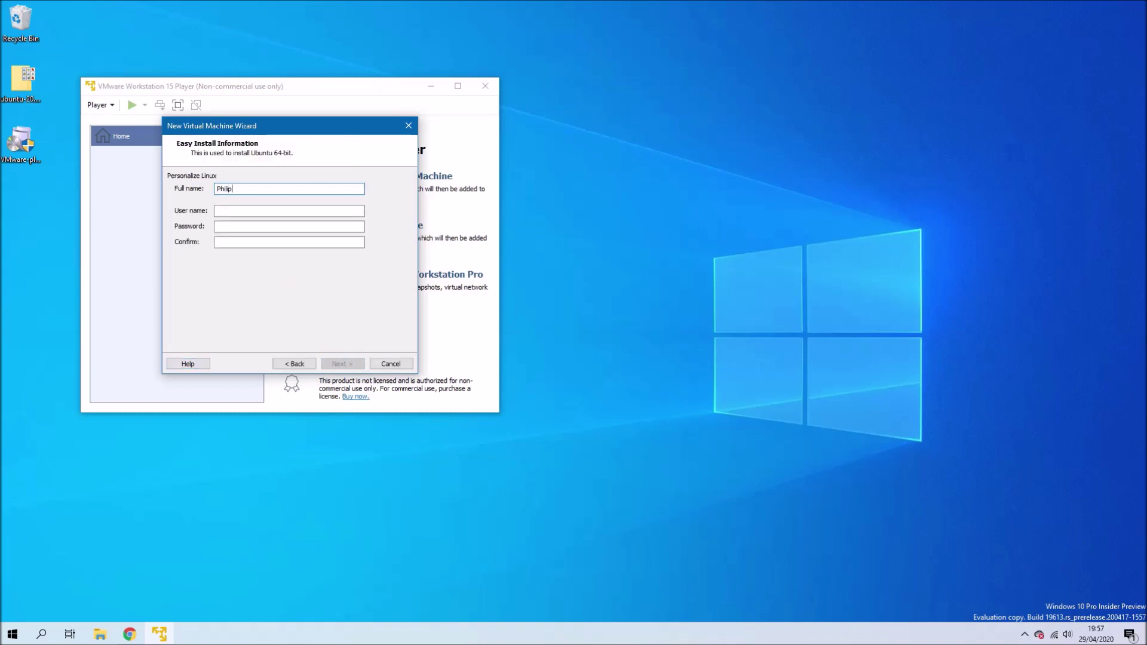
key(Tab)
click(290, 226)
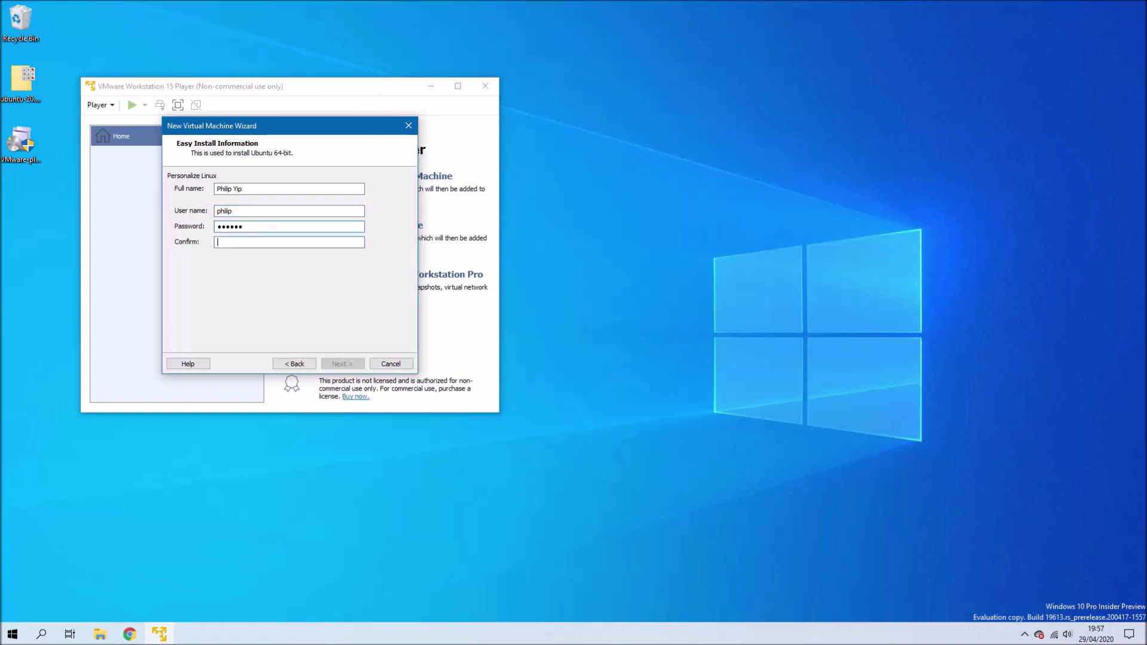
text(••••••)
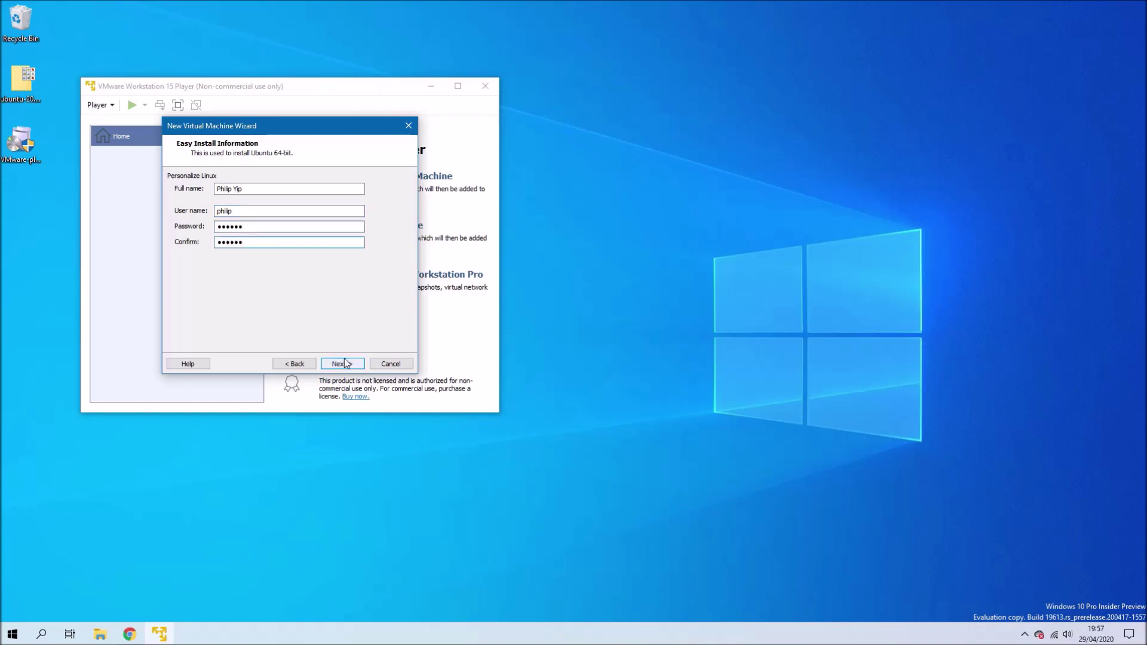
Step: Name the virtual machine 'Ubuntu 20.04 64-bit'
click(345, 364)
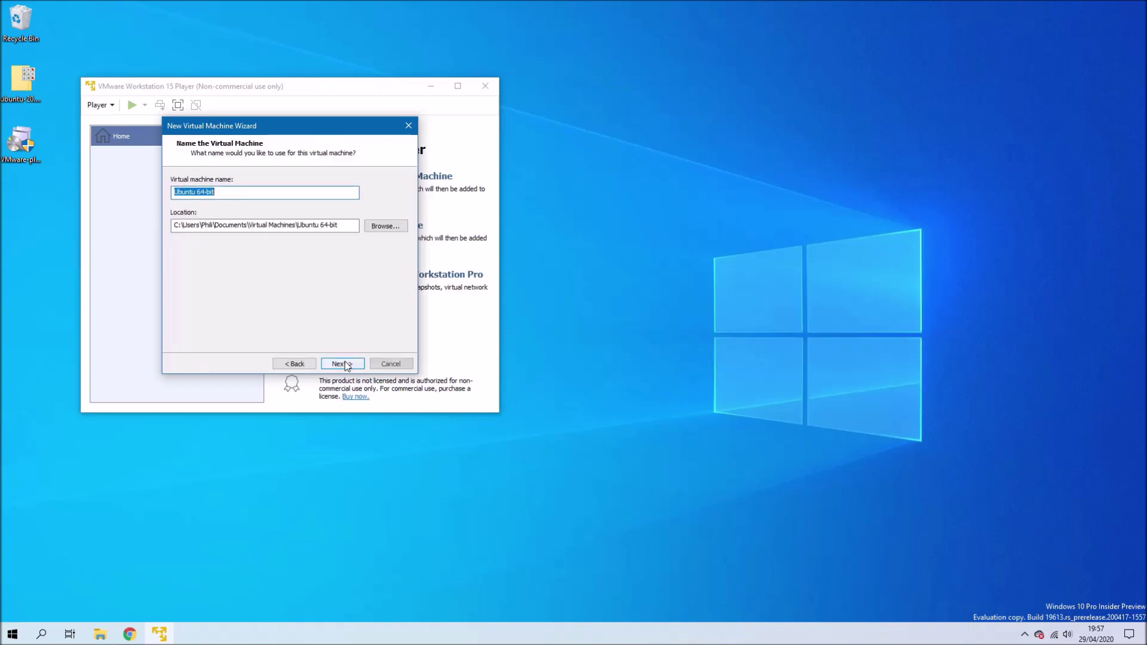
click(198, 192)
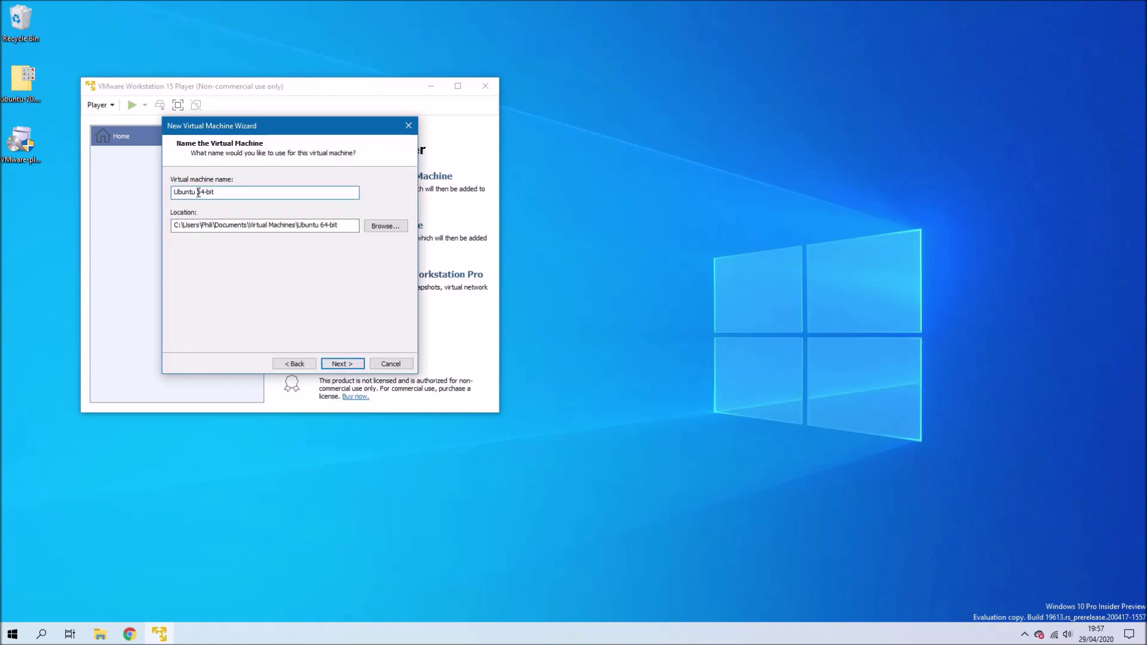
text(20.04)
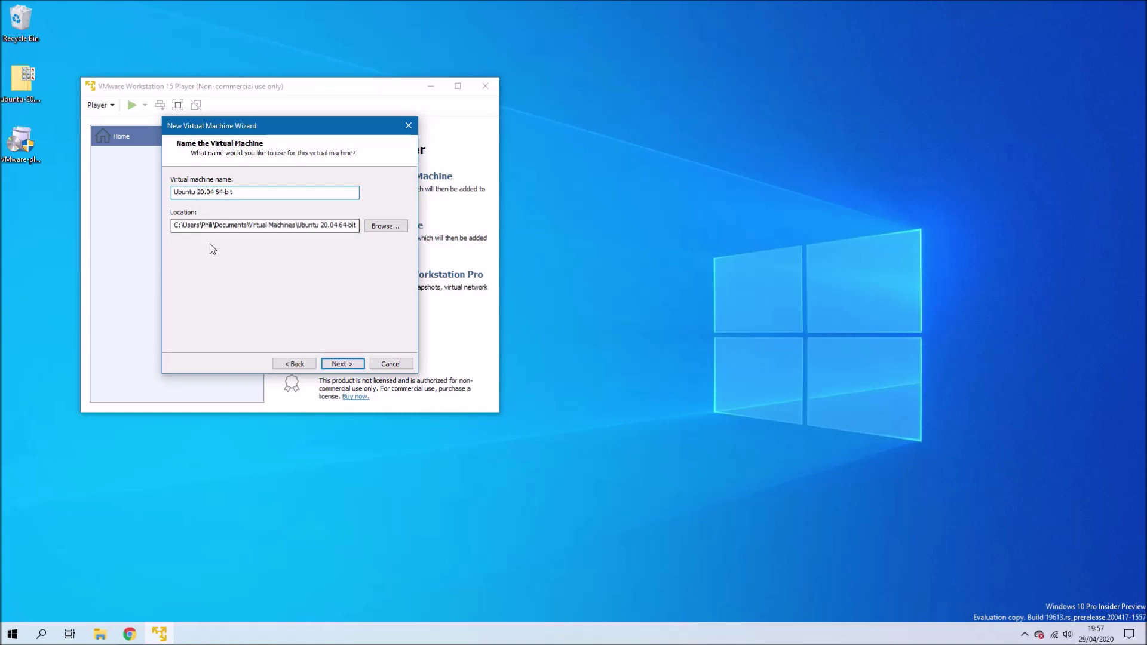
click(339, 364)
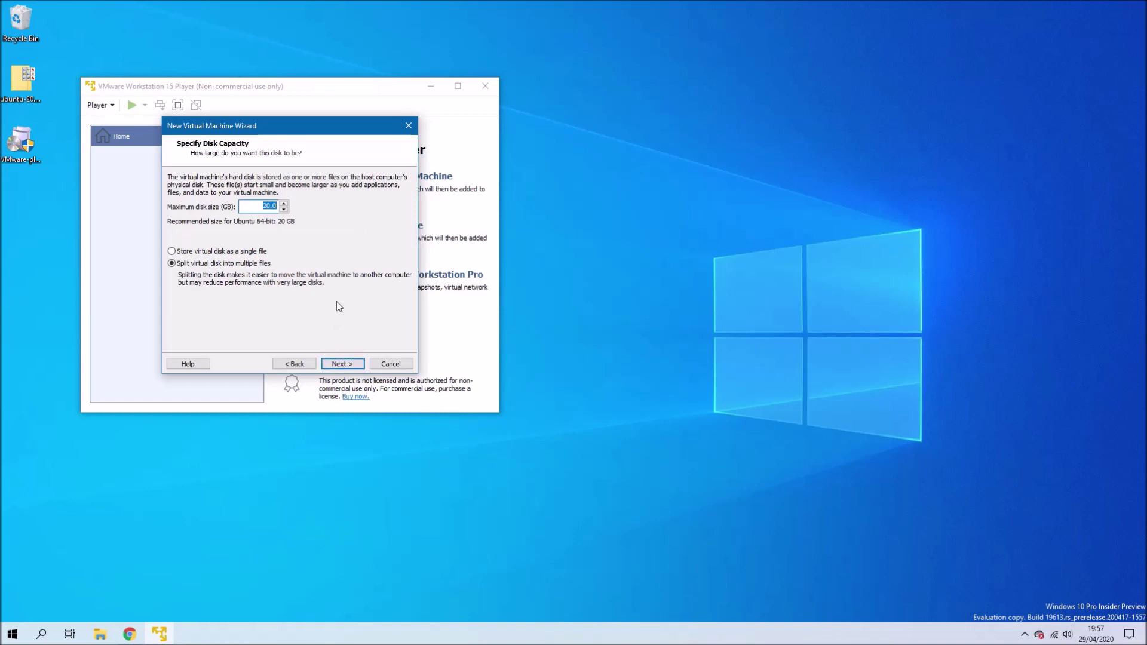
Step: Set the maximum disk size to 120 GB and bring up the hardware customisation
text(120)
click(345, 364)
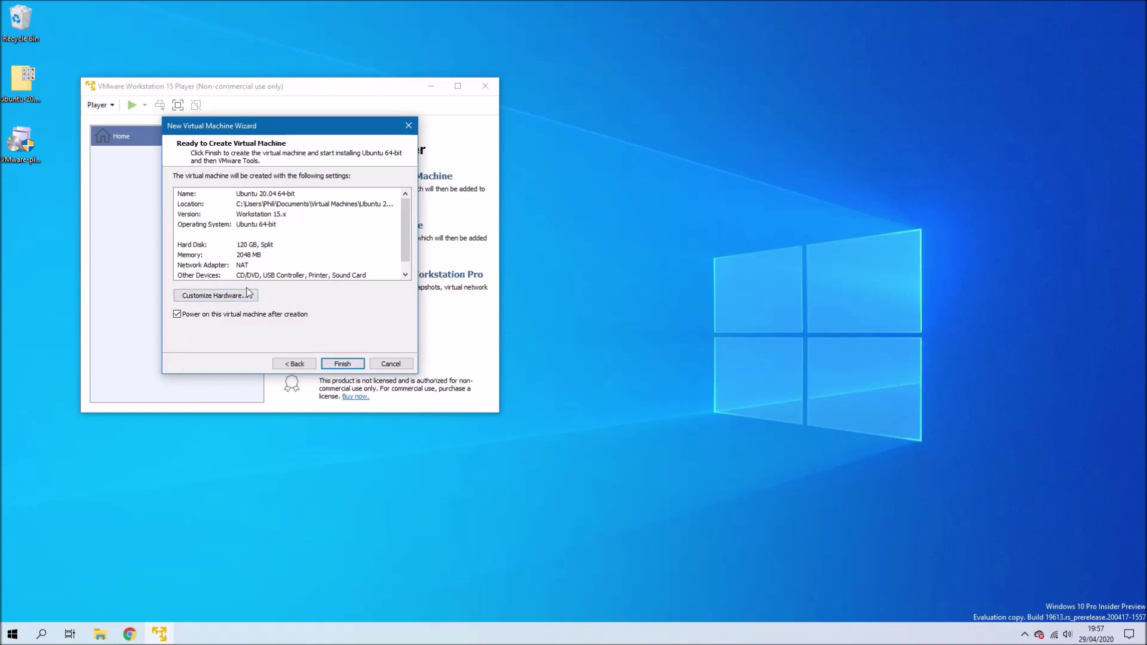
click(249, 299)
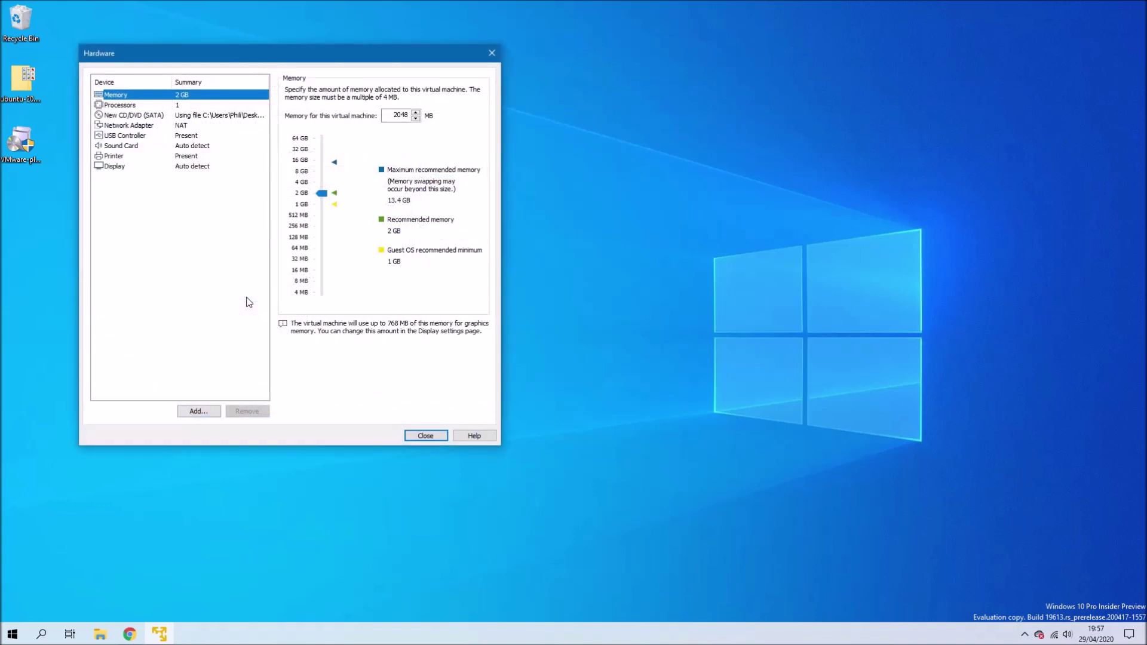
Step: Show Task Manager's Memory performance page (16.0 GB total) beside the VM's hardware settings
click(621, 233)
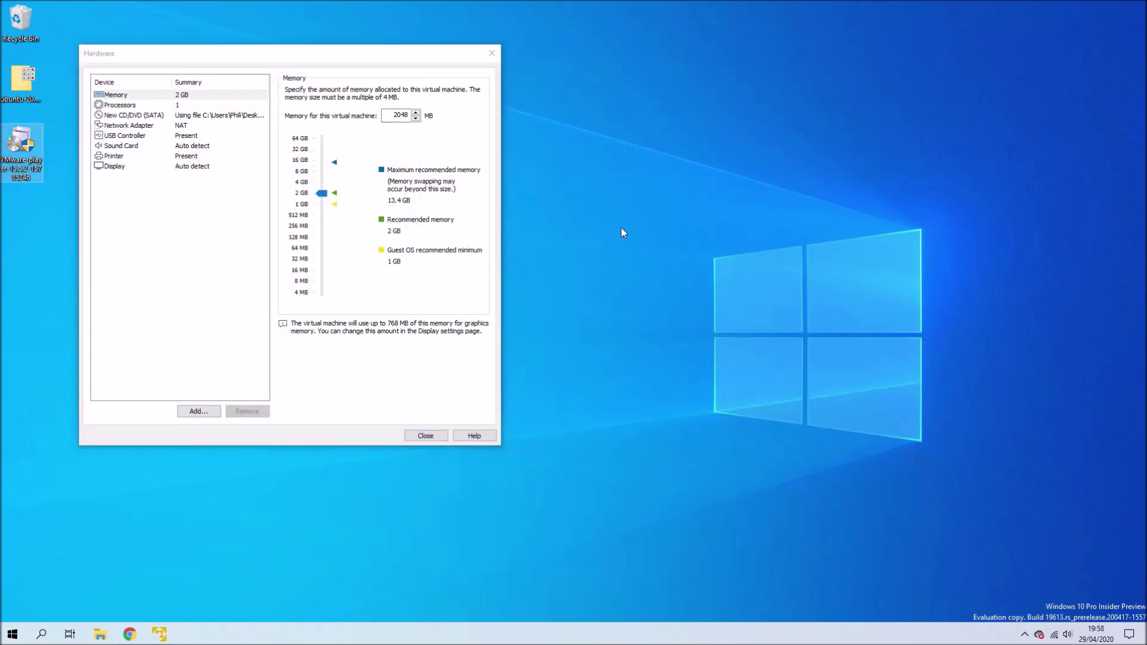
key(ctrl+shift+Escape)
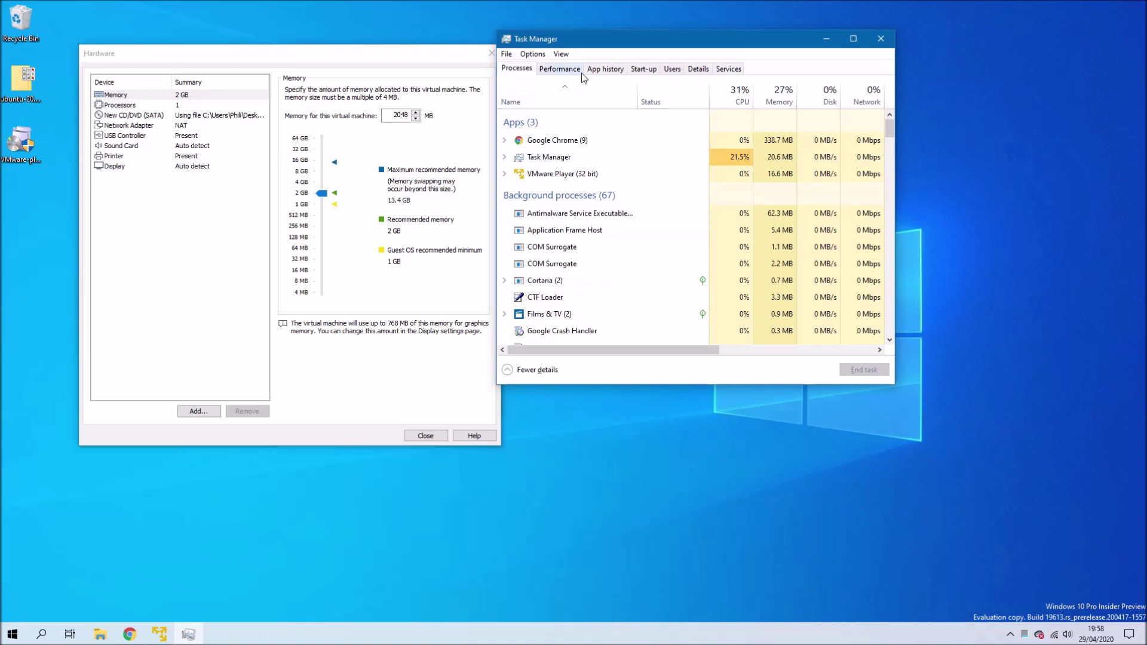
click(521, 91)
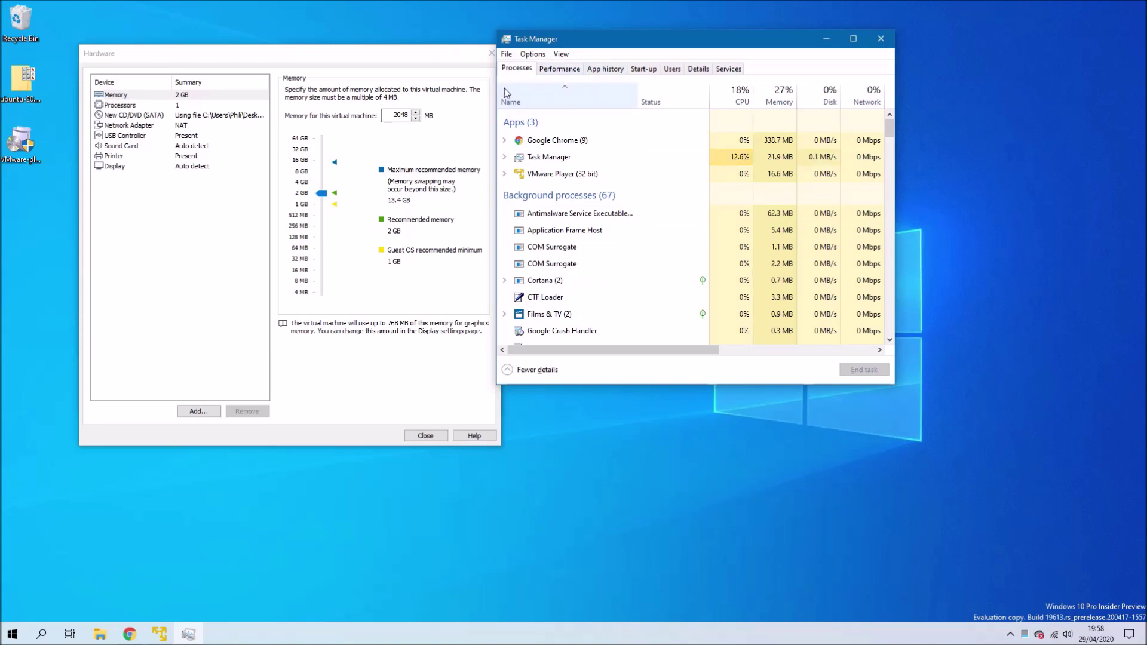
click(556, 70)
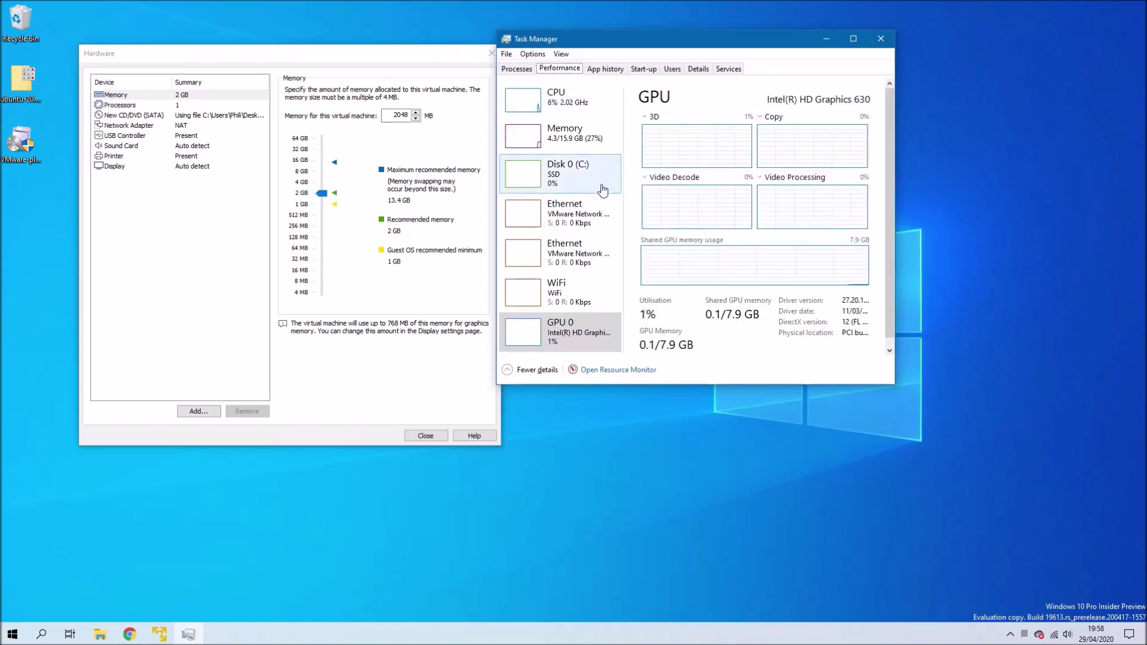
click(591, 144)
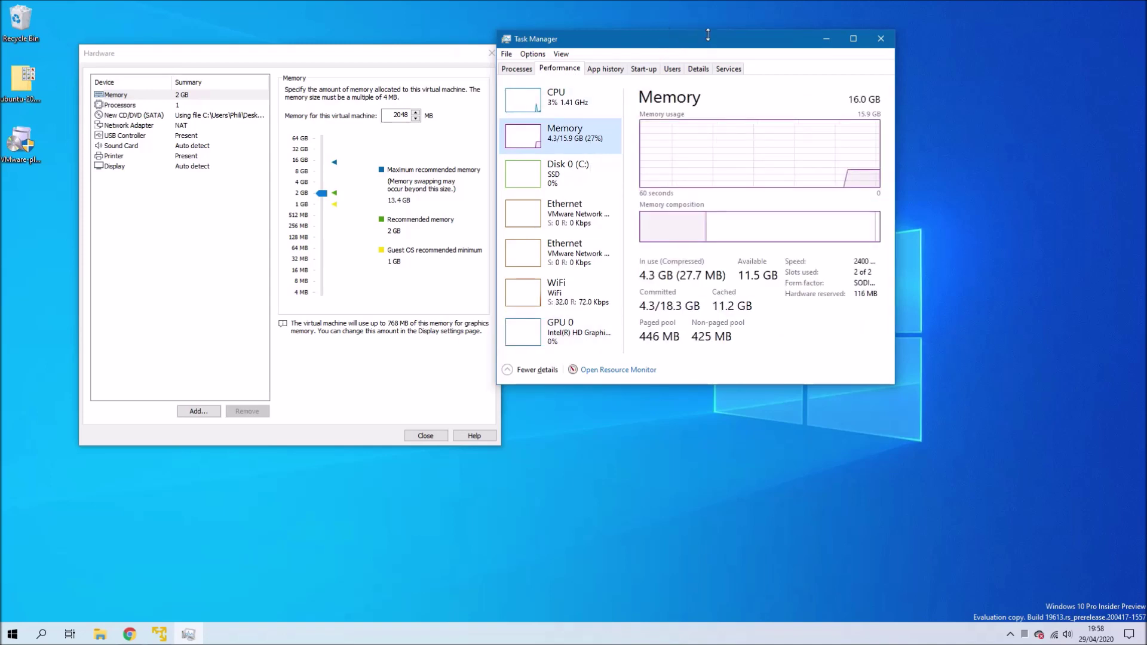
drag(708, 35, 735, 46)
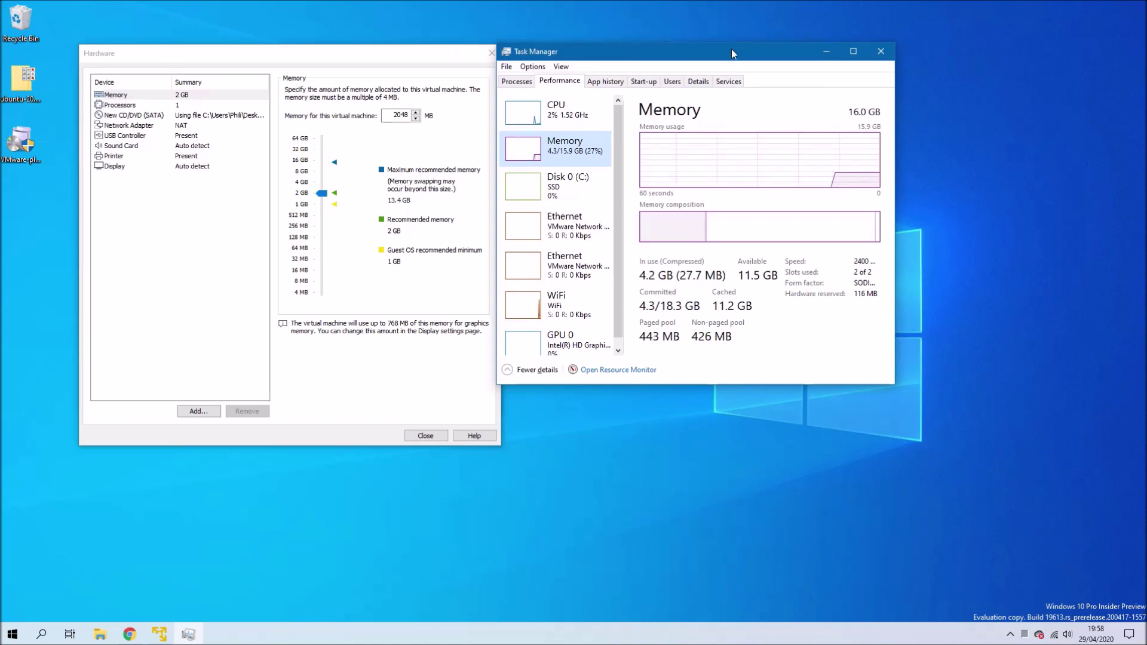
drag(733, 49, 774, 59)
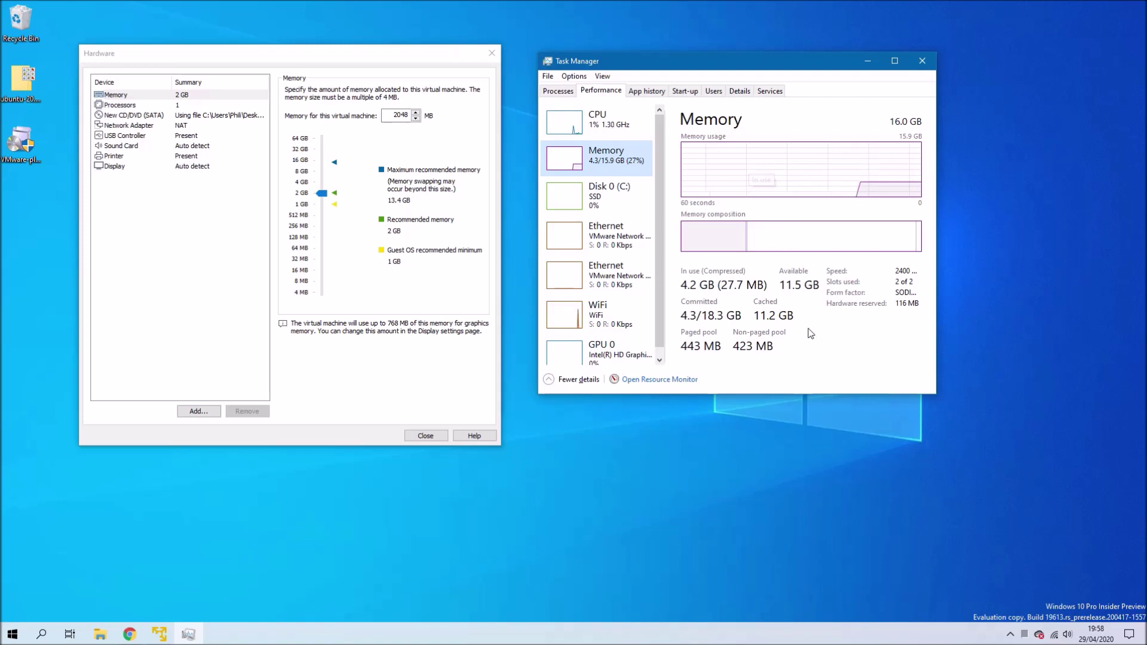
Step: Set the VM memory to 4096 MB and give it 4 processor cores
double_click(400, 114)
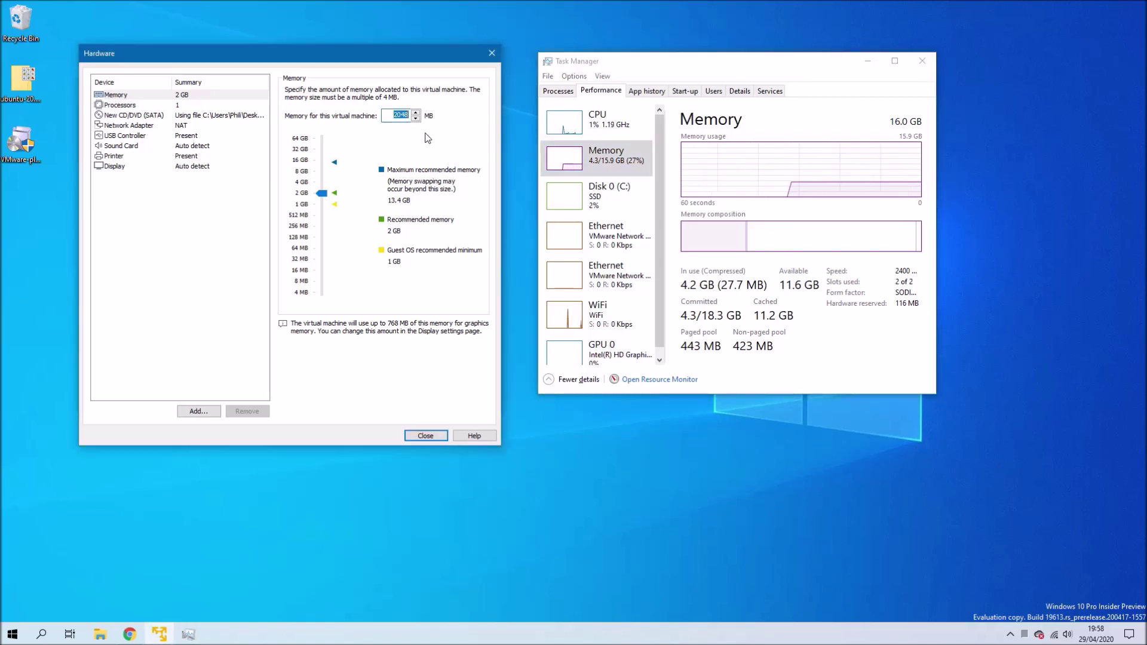
text(4096)
click(239, 107)
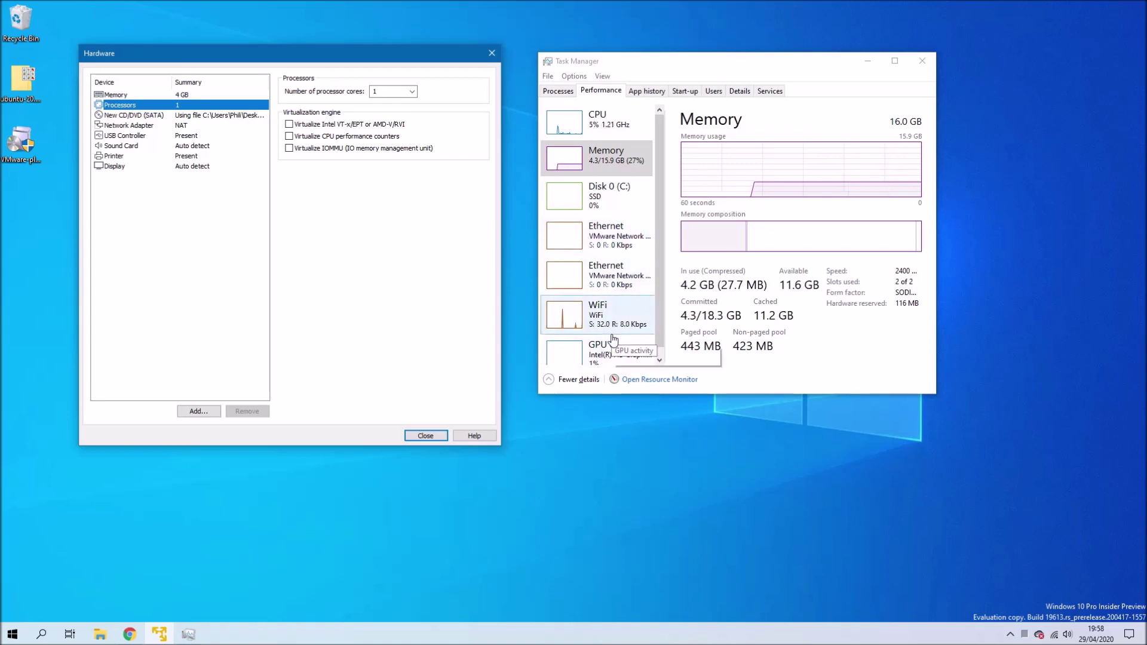
click(626, 126)
click(626, 126)
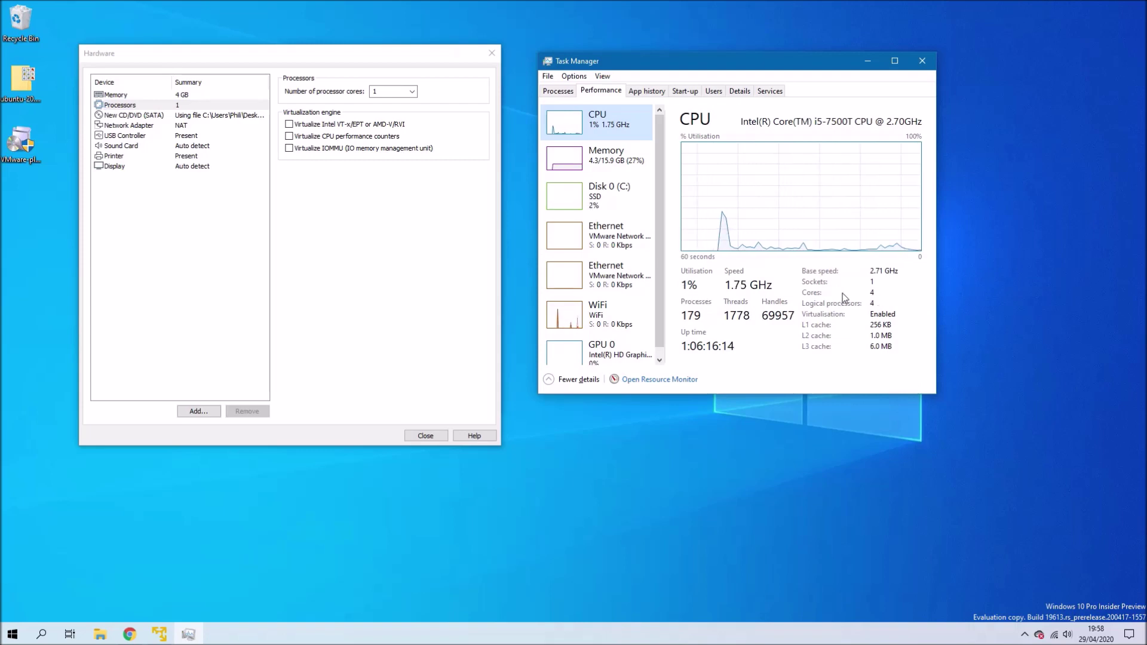
click(412, 91)
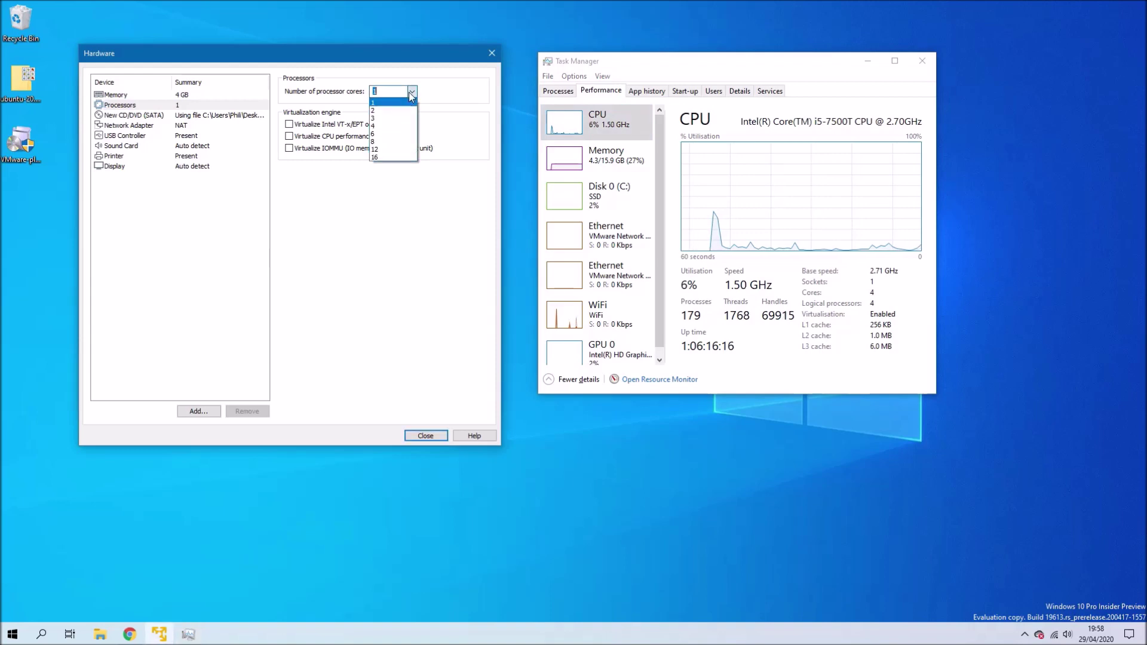
click(395, 126)
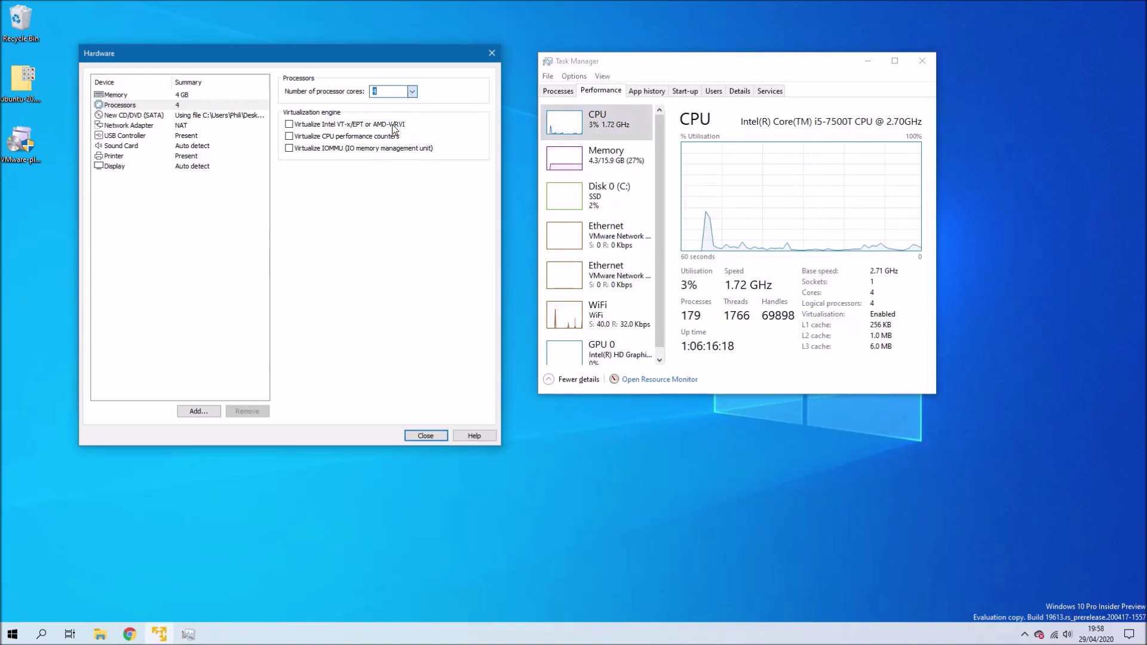
Step: Switch the USB controller compatibility to USB 3.0
click(240, 117)
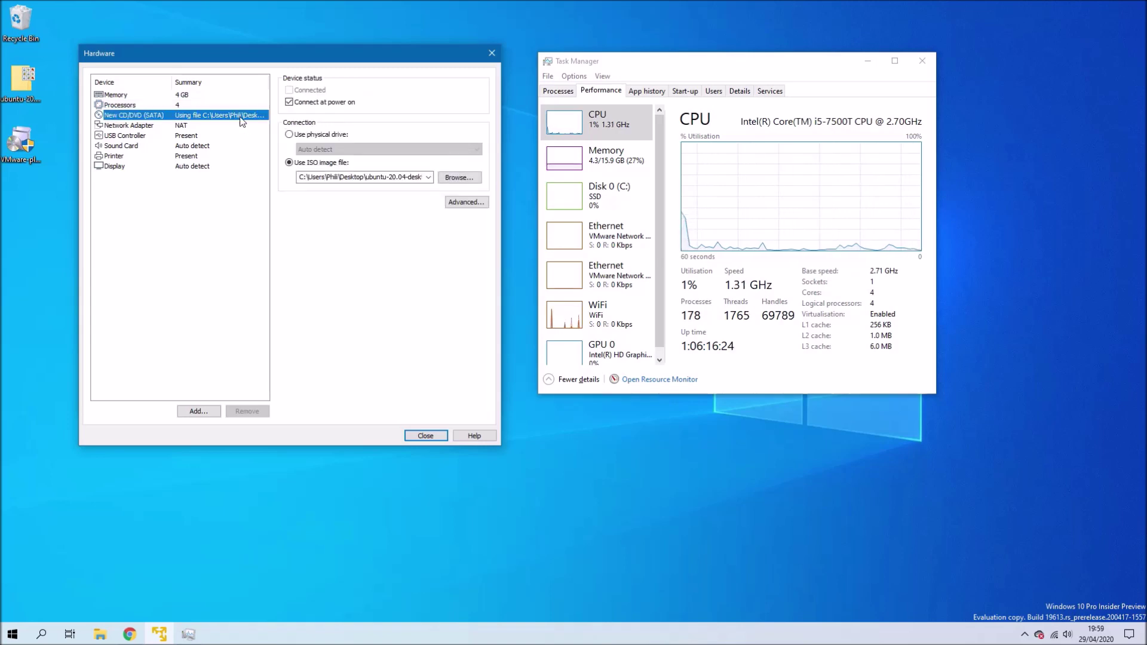
click(238, 126)
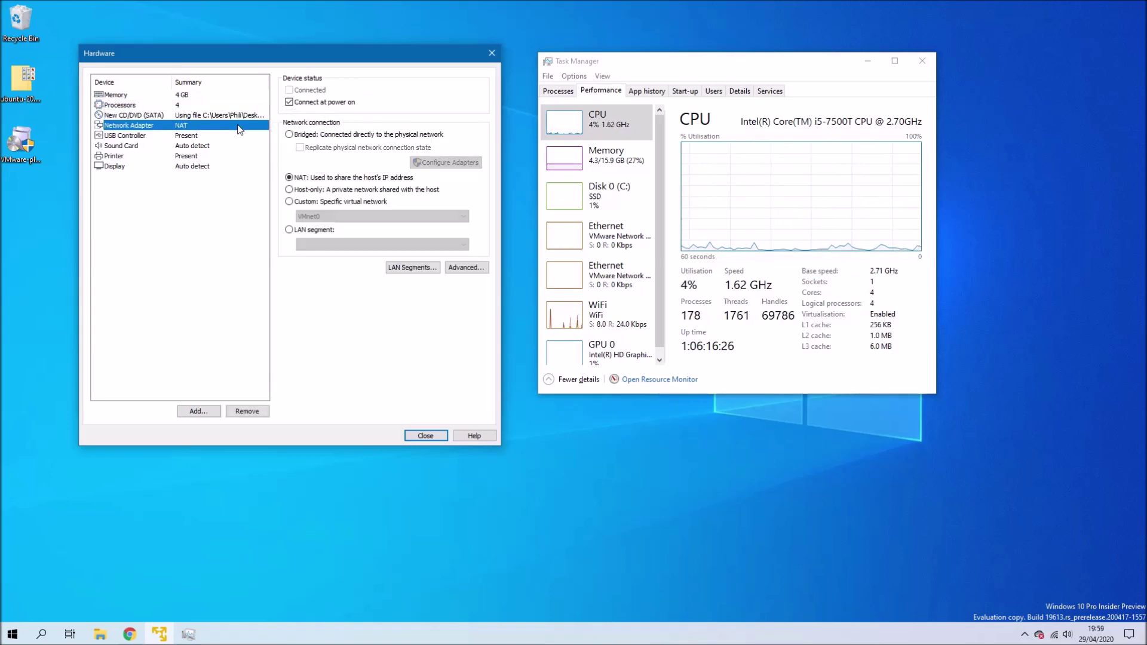
click(239, 136)
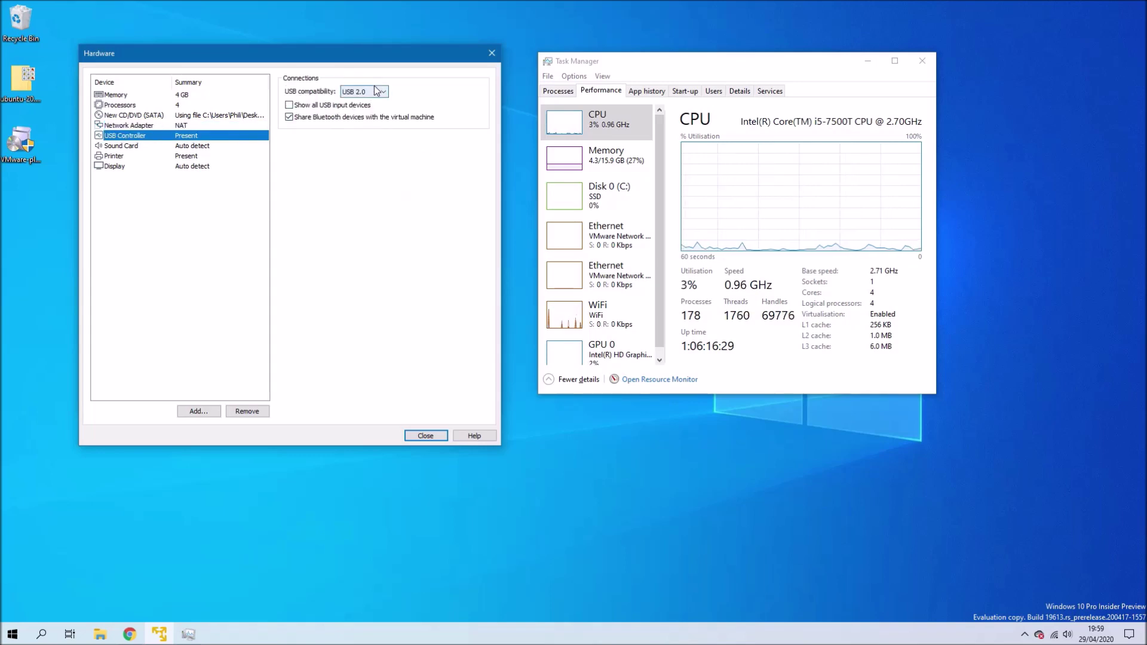
click(376, 92)
click(376, 119)
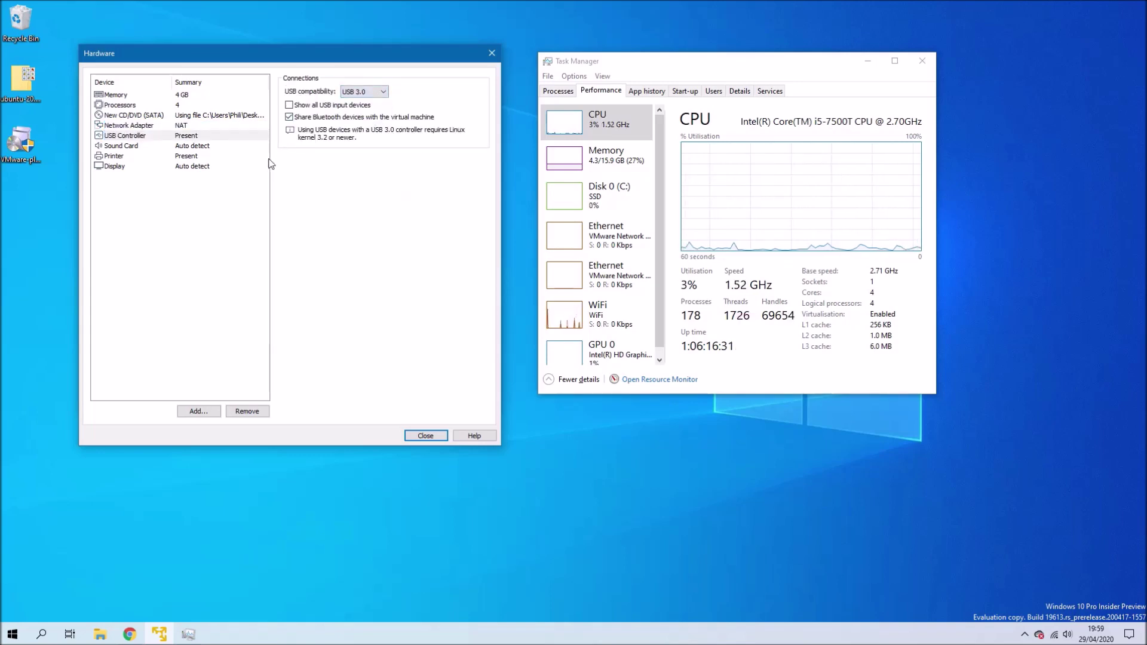
Step: Set display graphics memory to 3 GB, close hardware settings and finish the wizard
click(241, 145)
click(239, 156)
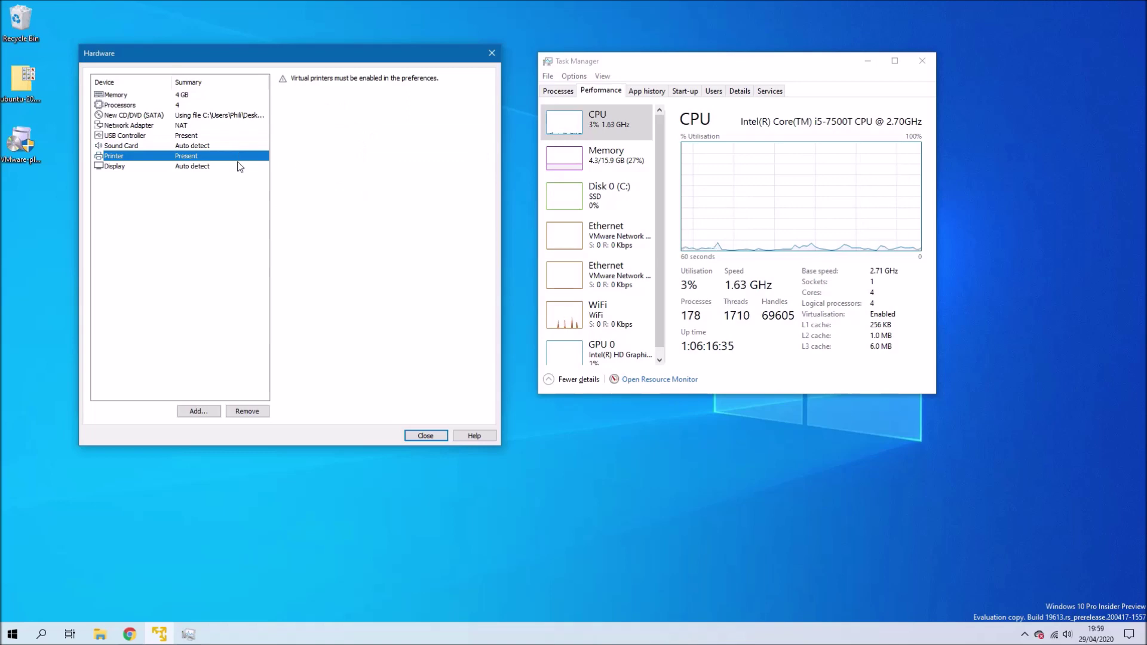
click(239, 166)
click(596, 352)
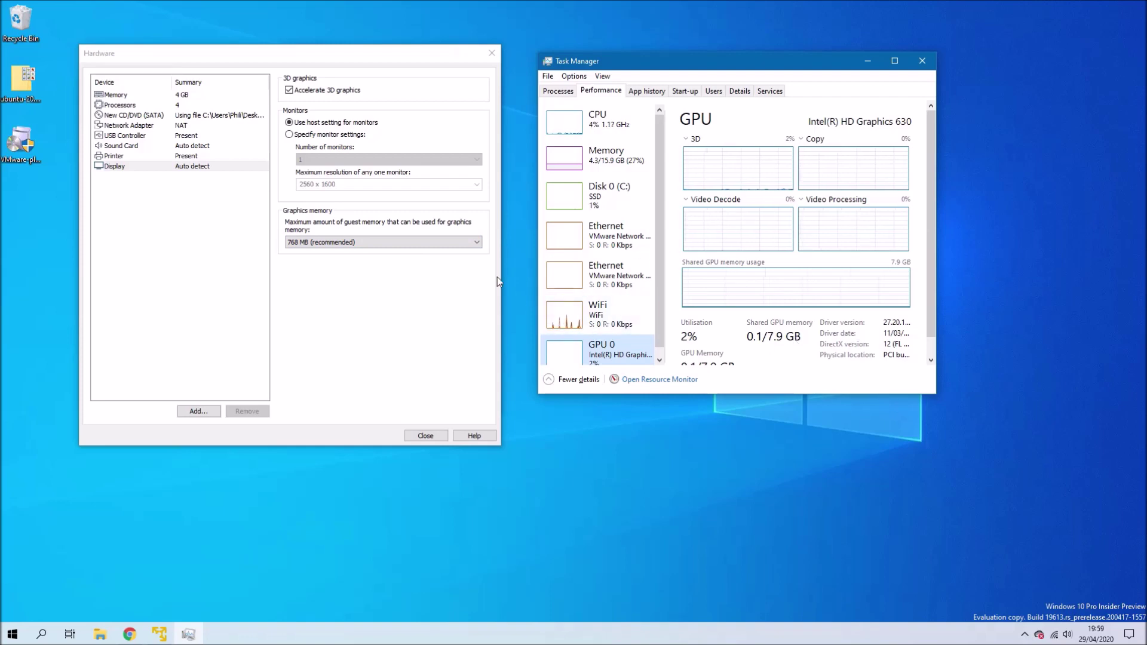
click(381, 243)
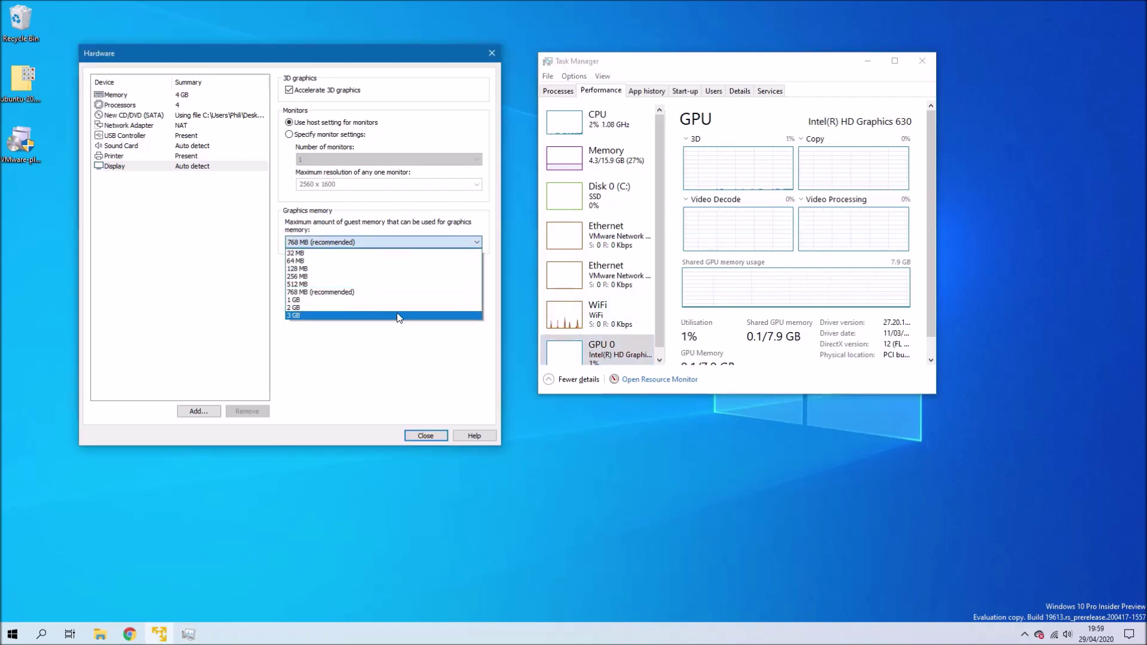
click(392, 316)
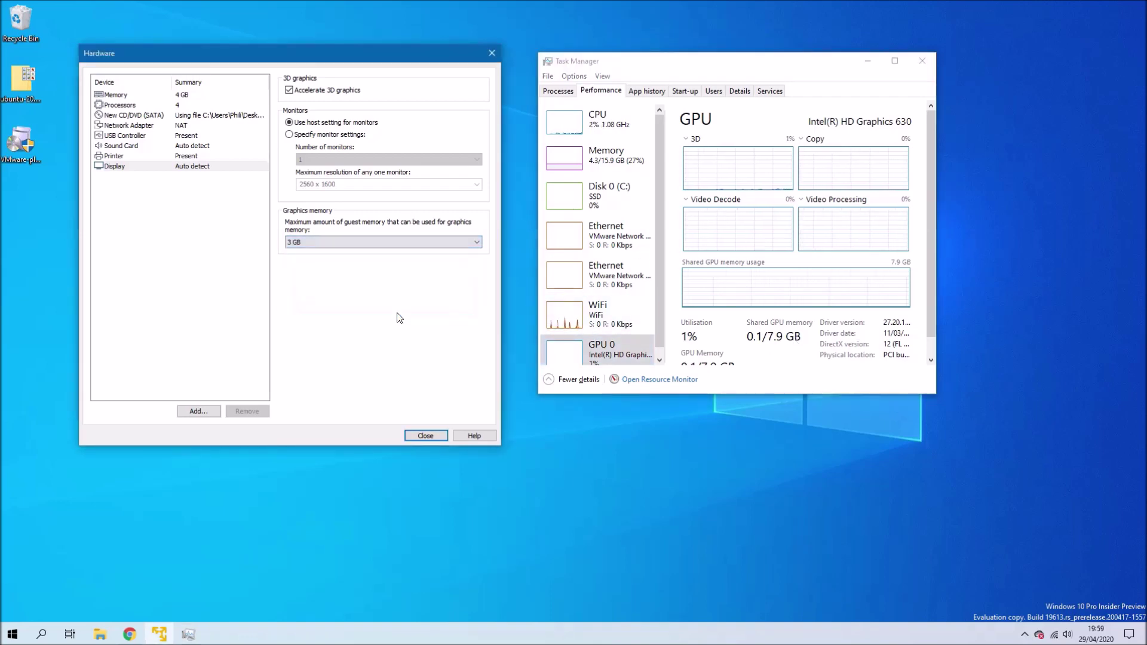
click(423, 436)
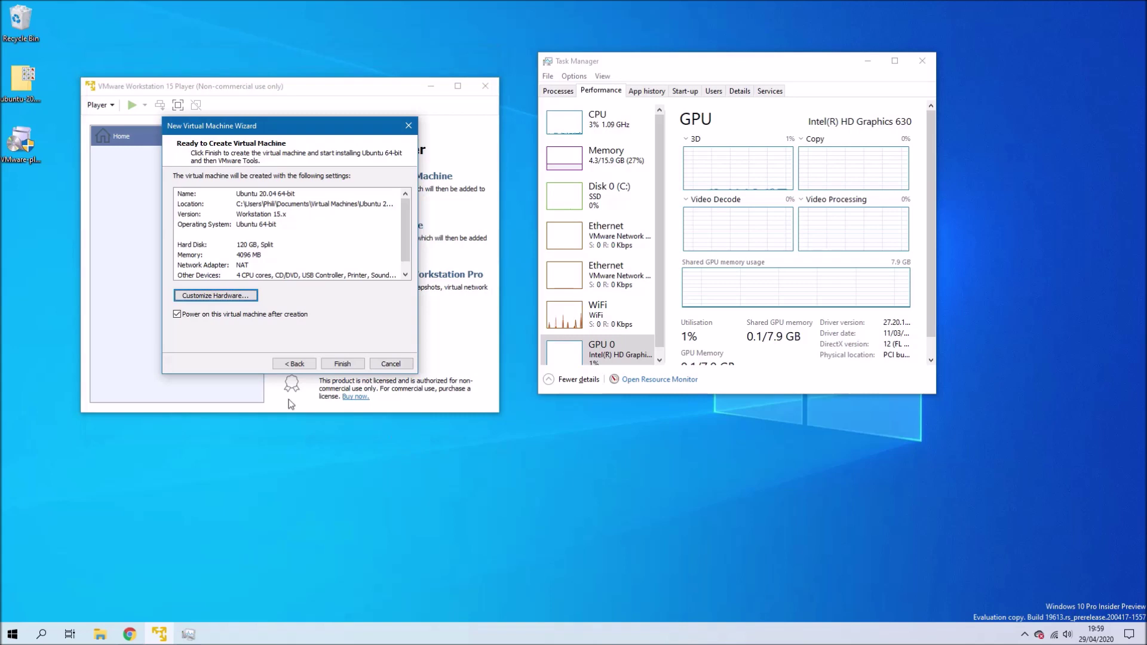
click(339, 362)
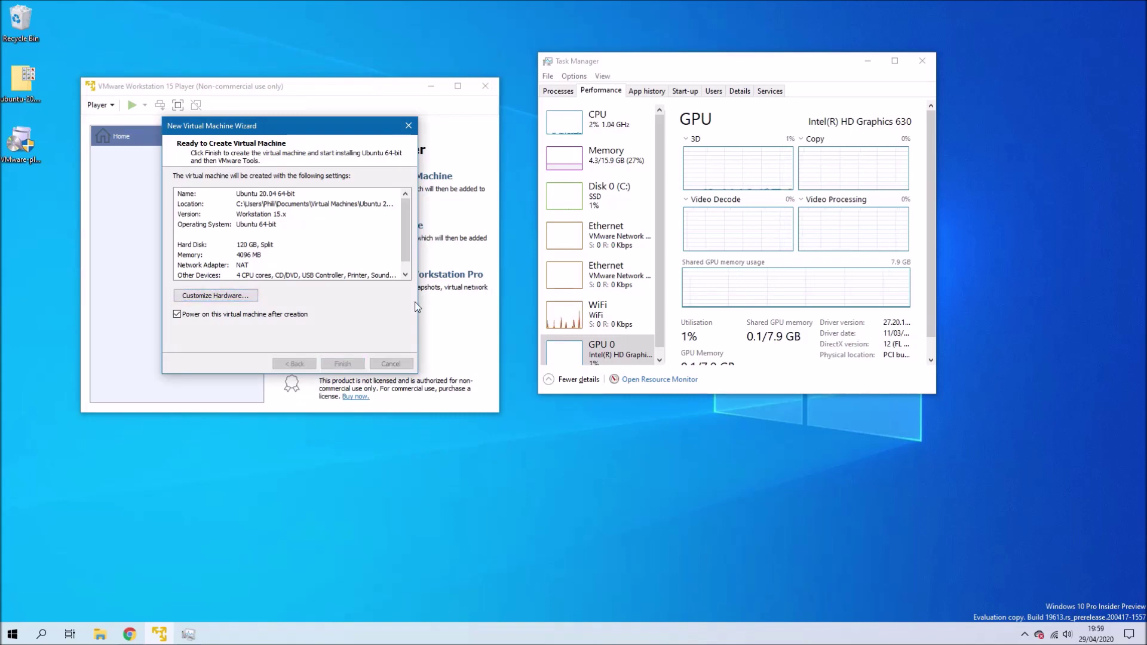
Step: Minimise Task Manager, accept the VMware Tools download and approve the administrator prompt
click(869, 61)
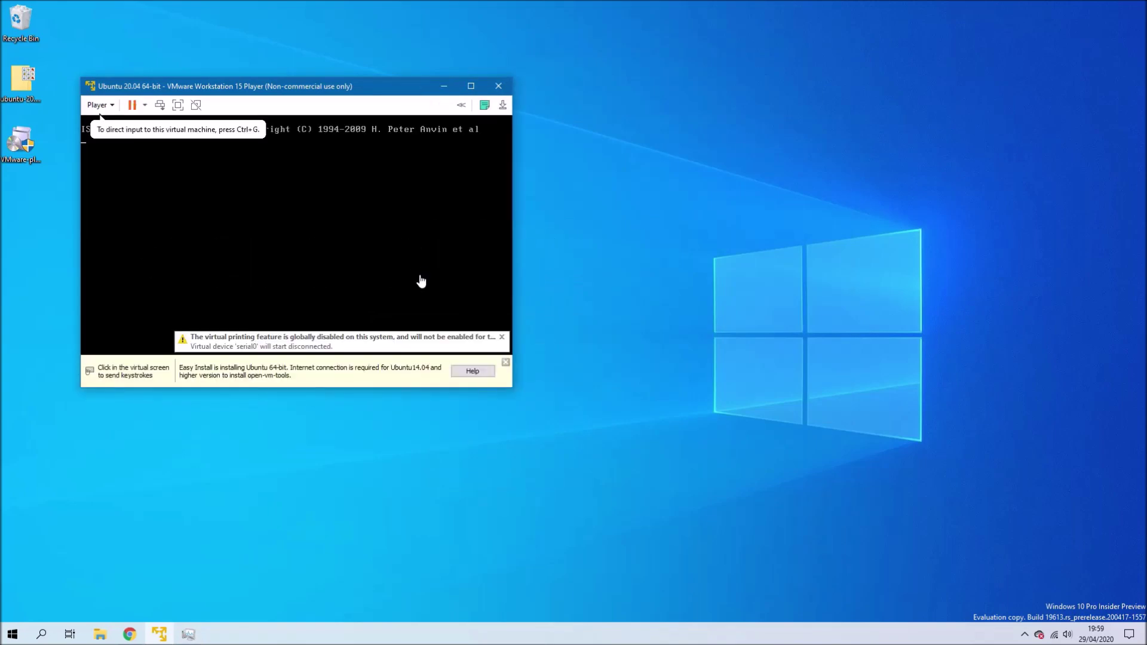
click(308, 274)
drag(308, 200, 1002, 15)
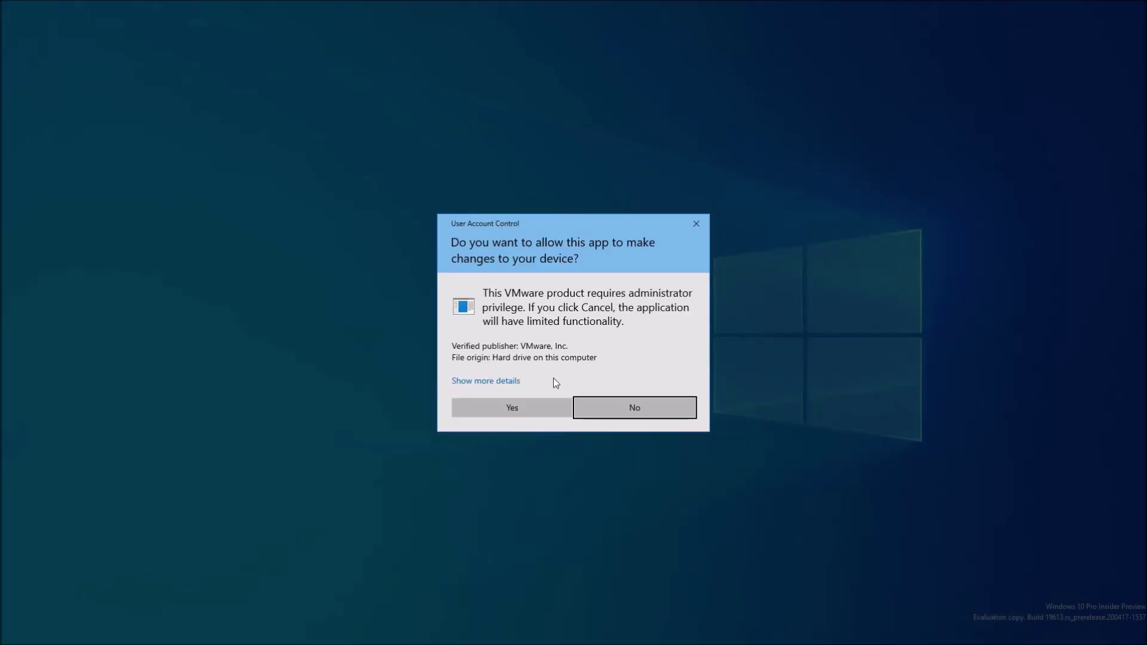
click(538, 407)
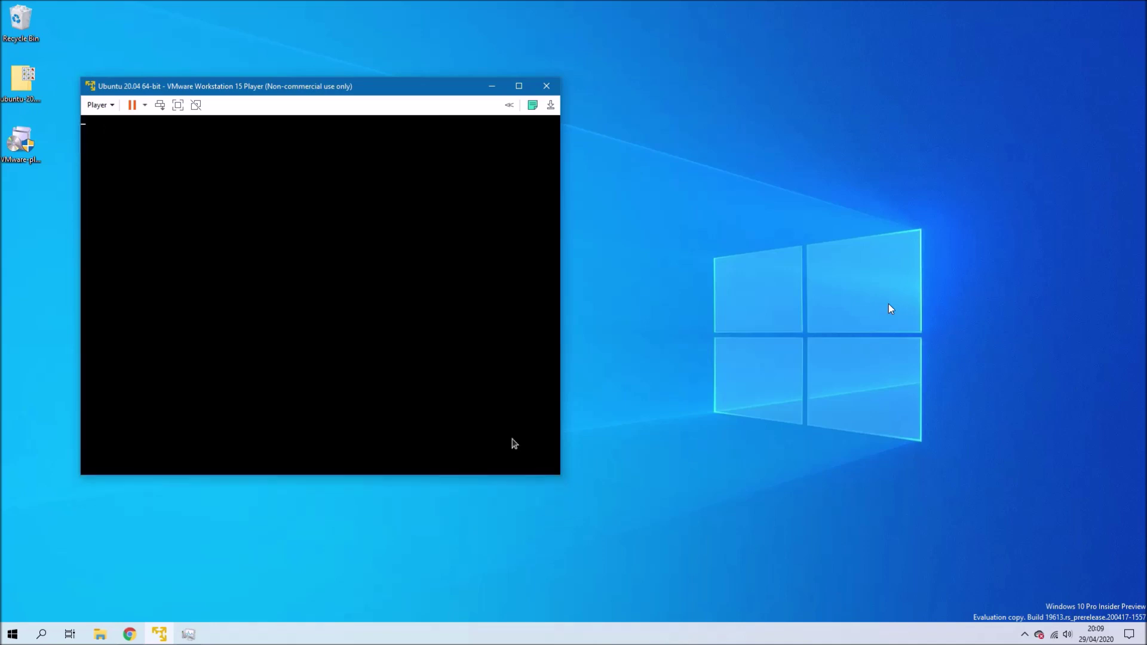
Step: Sign in to Ubuntu with the user account's password
click(729, 268)
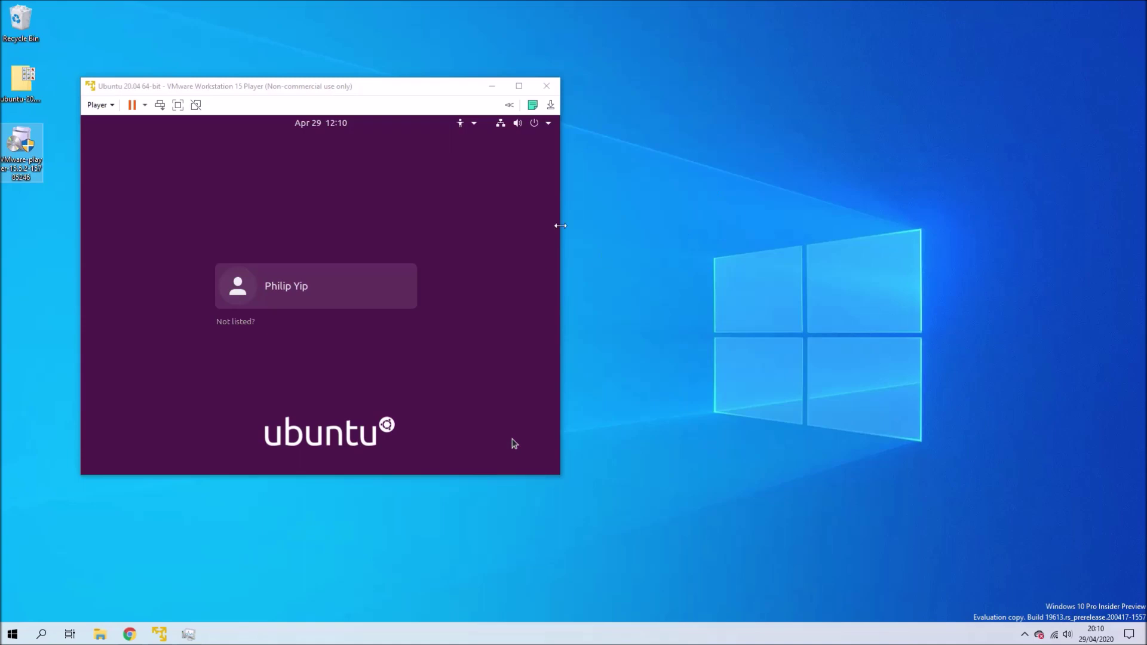
click(374, 269)
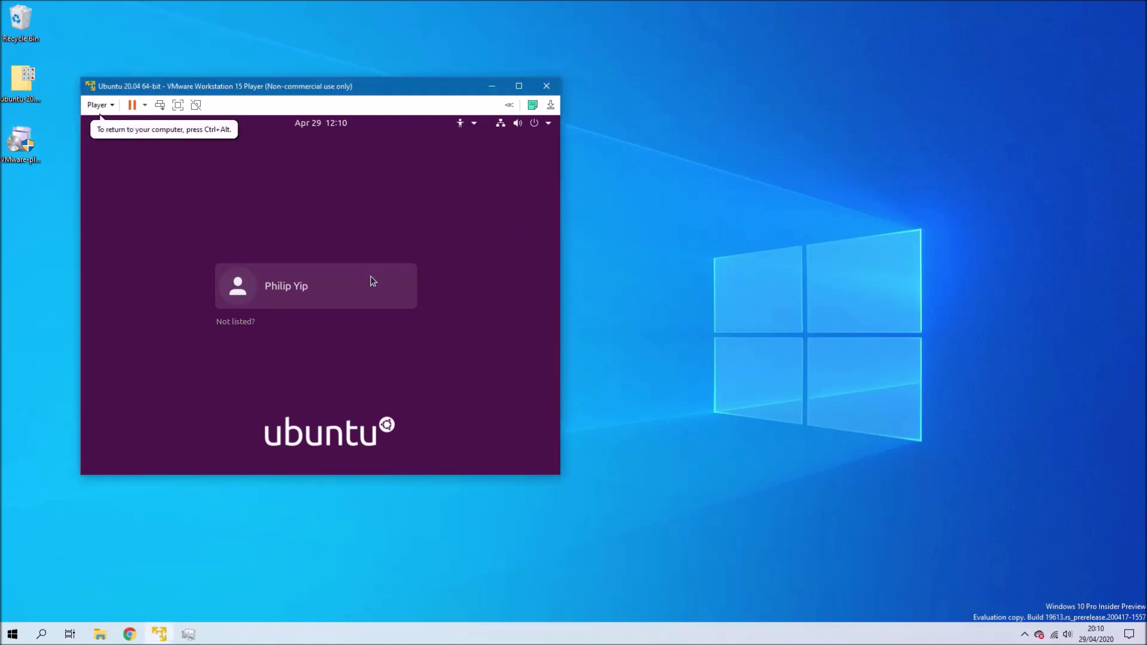
click(371, 276)
text(****)
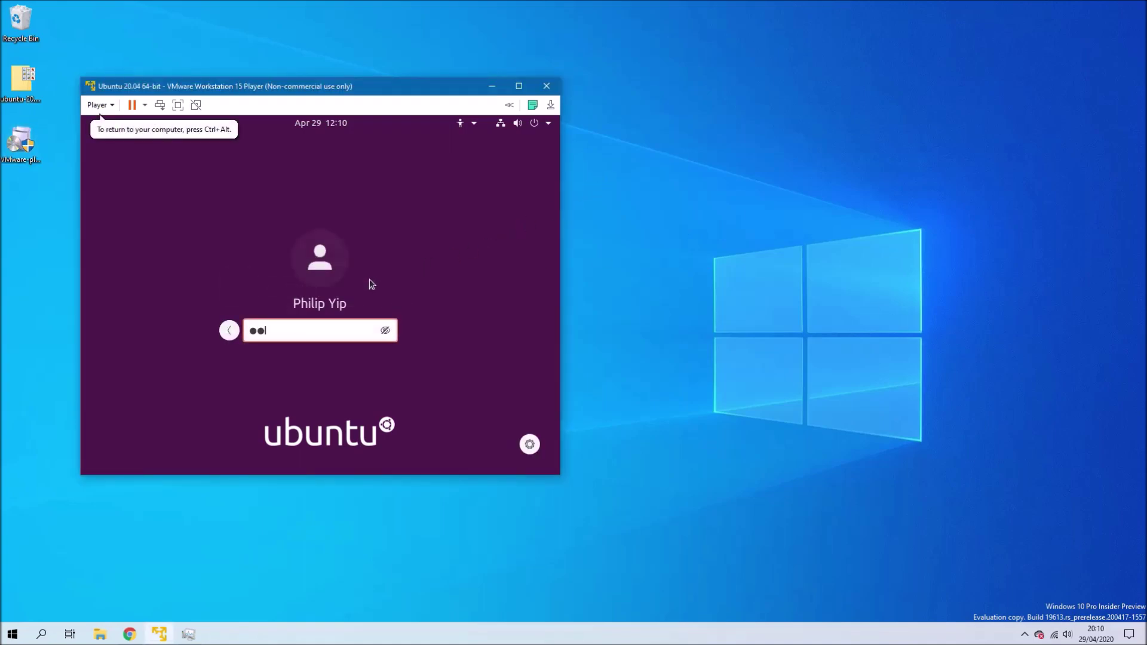
text(**)
key(Return)
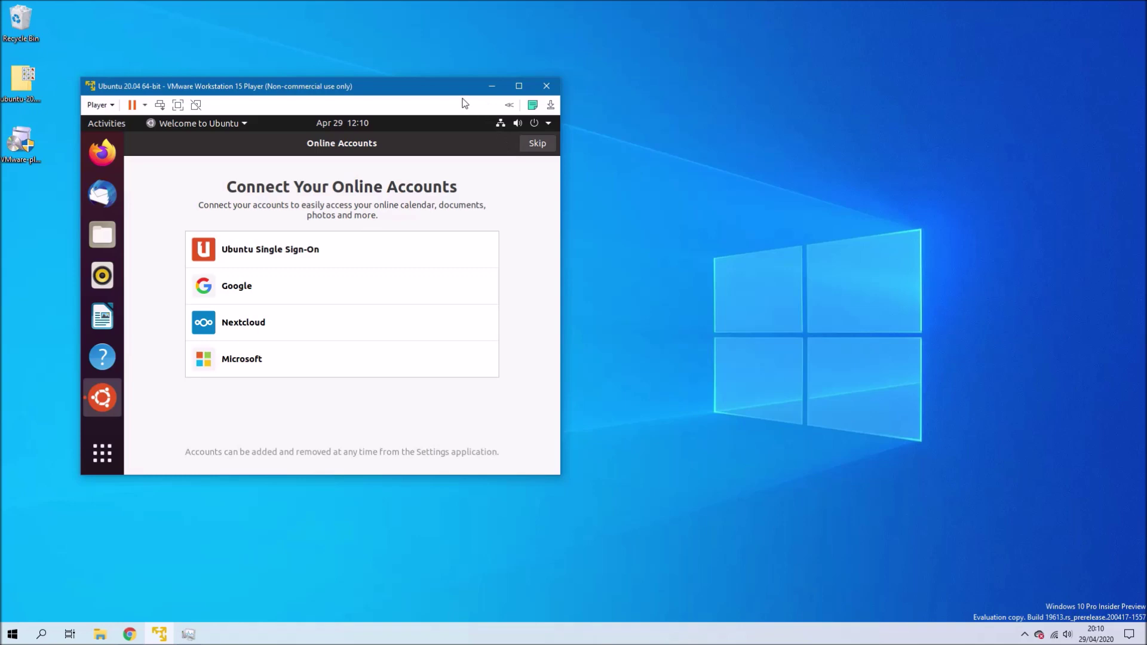
Step: Maximise the virtual machine window and switch it to full screen
drag(458, 98, 1146, 281)
click(520, 307)
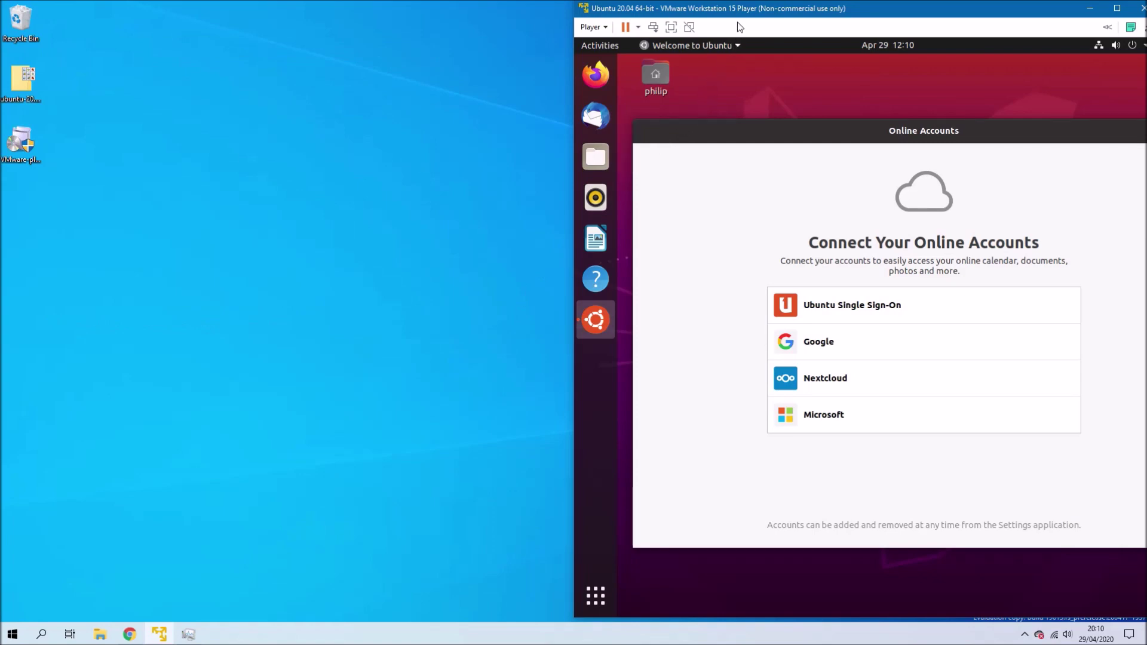
drag(738, 14, 481, 3)
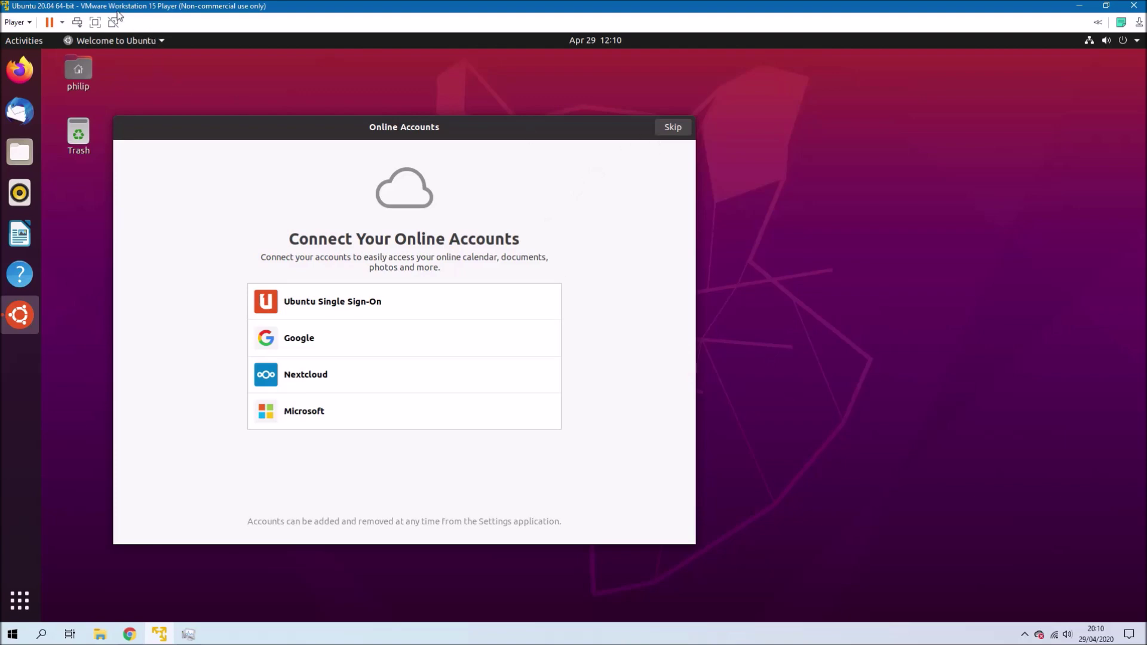
click(101, 21)
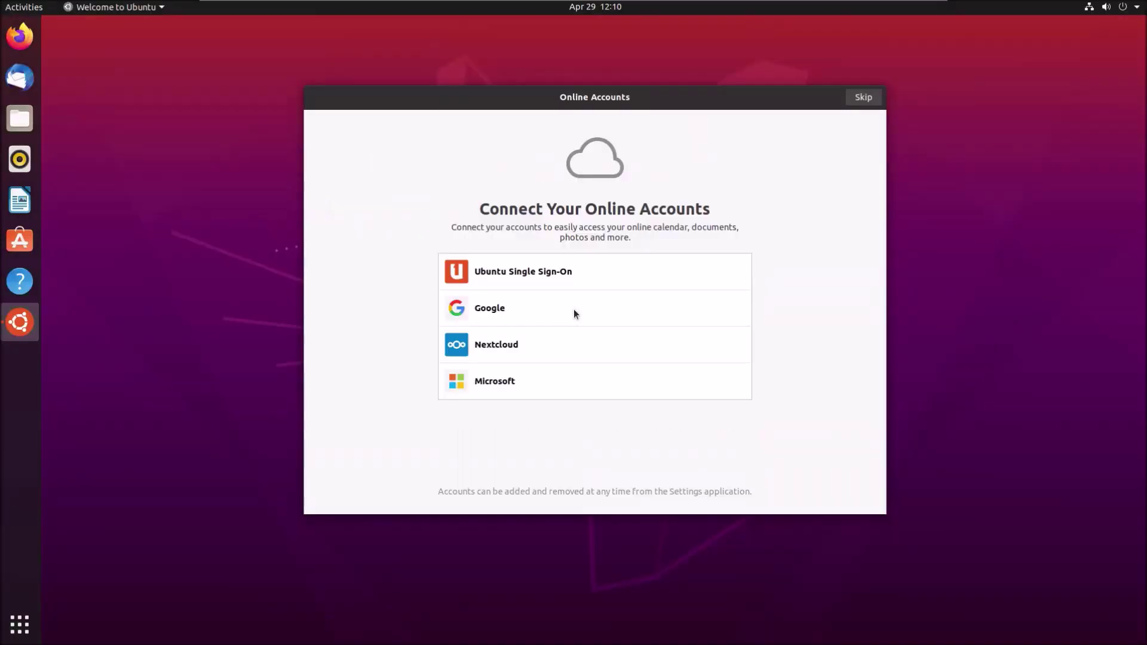
Step: Leave full-screen mode and skip connecting online accounts
mouse_move(477, 5)
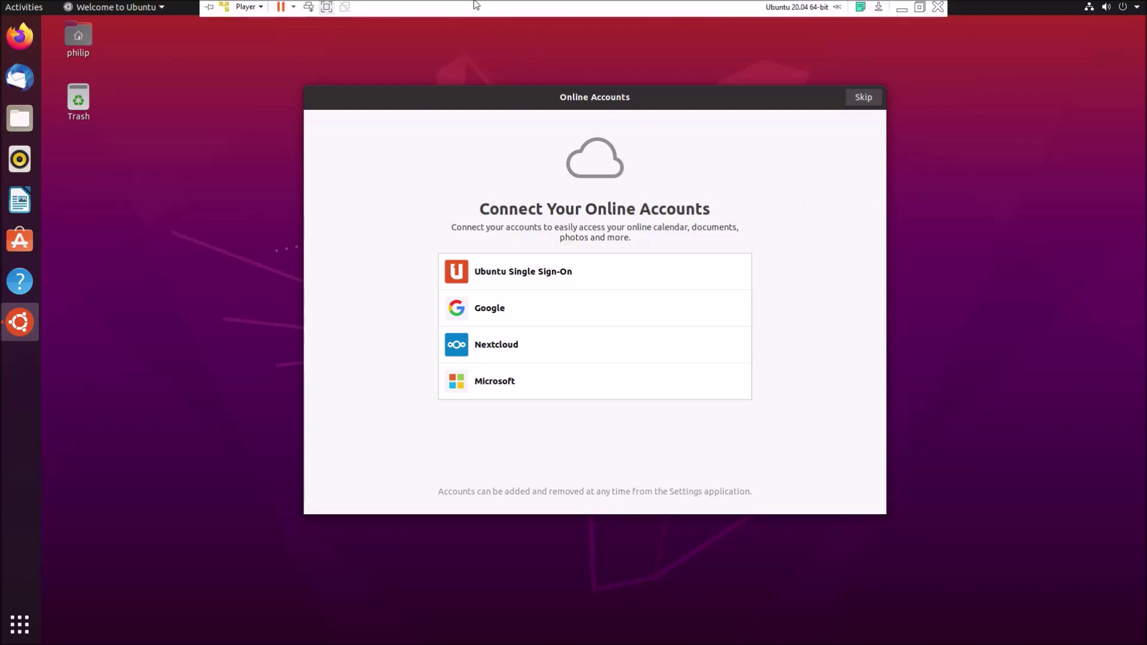
click(325, 8)
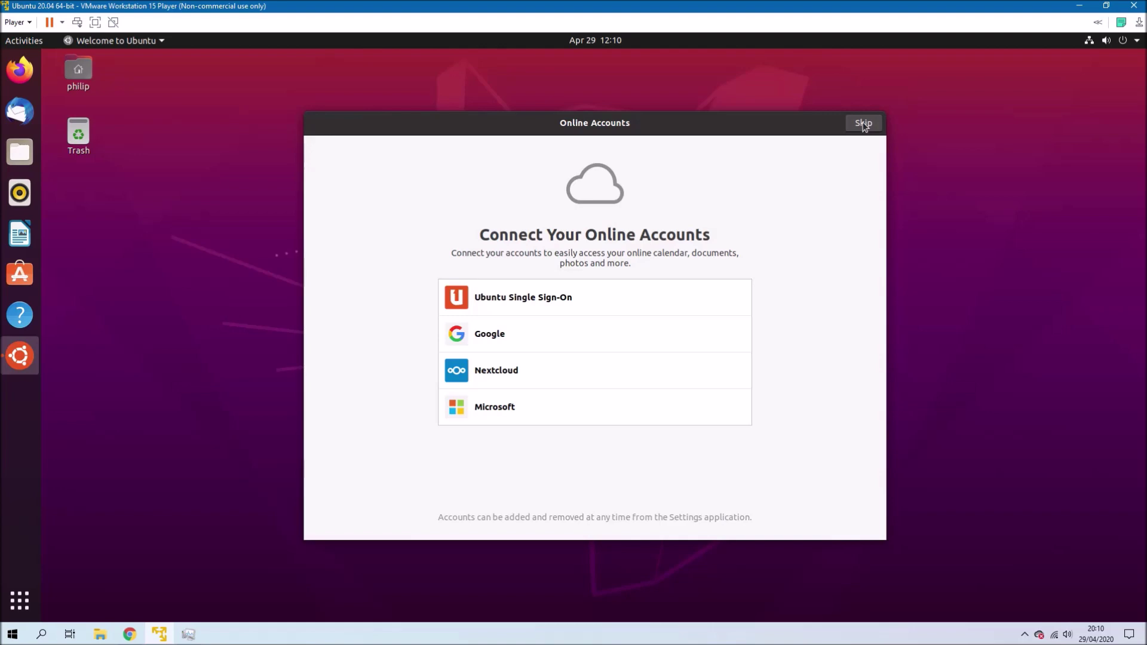
click(864, 124)
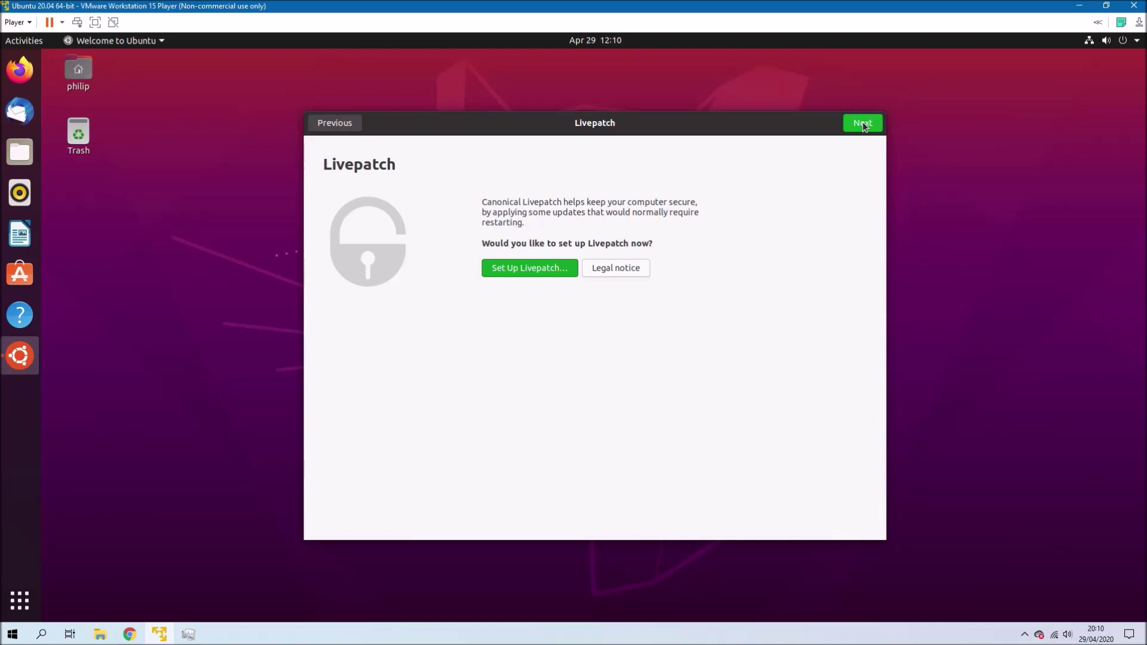
Step: Go past the Livepatch, Help improve Ubuntu and Privacy pages to Ready to go and close
click(863, 123)
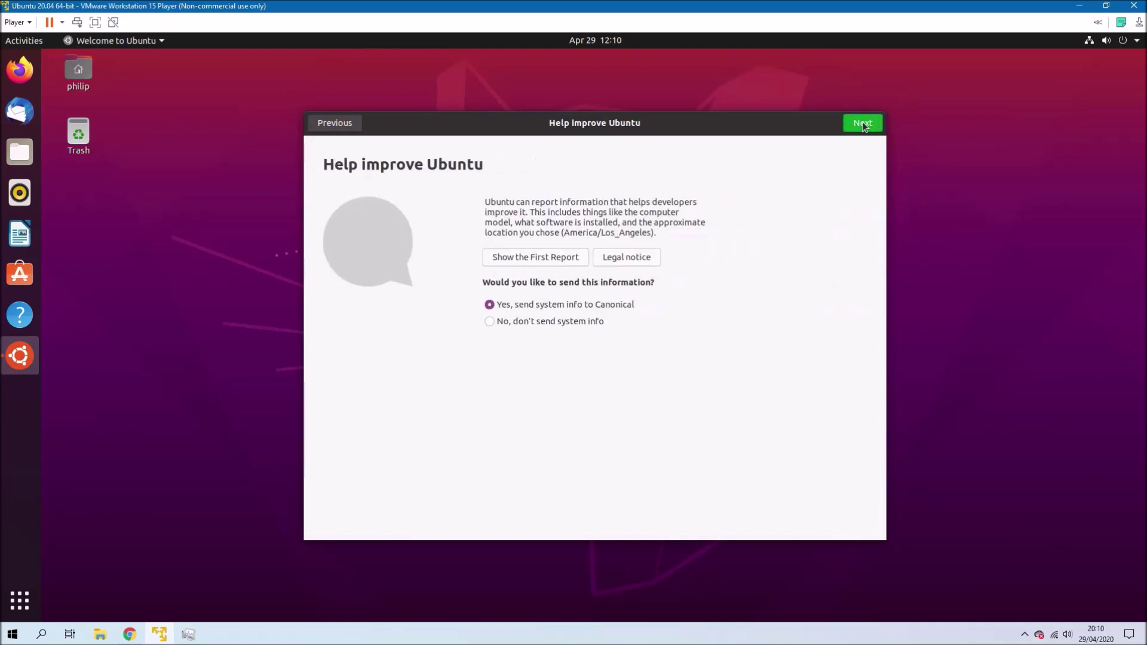
click(863, 123)
click(864, 125)
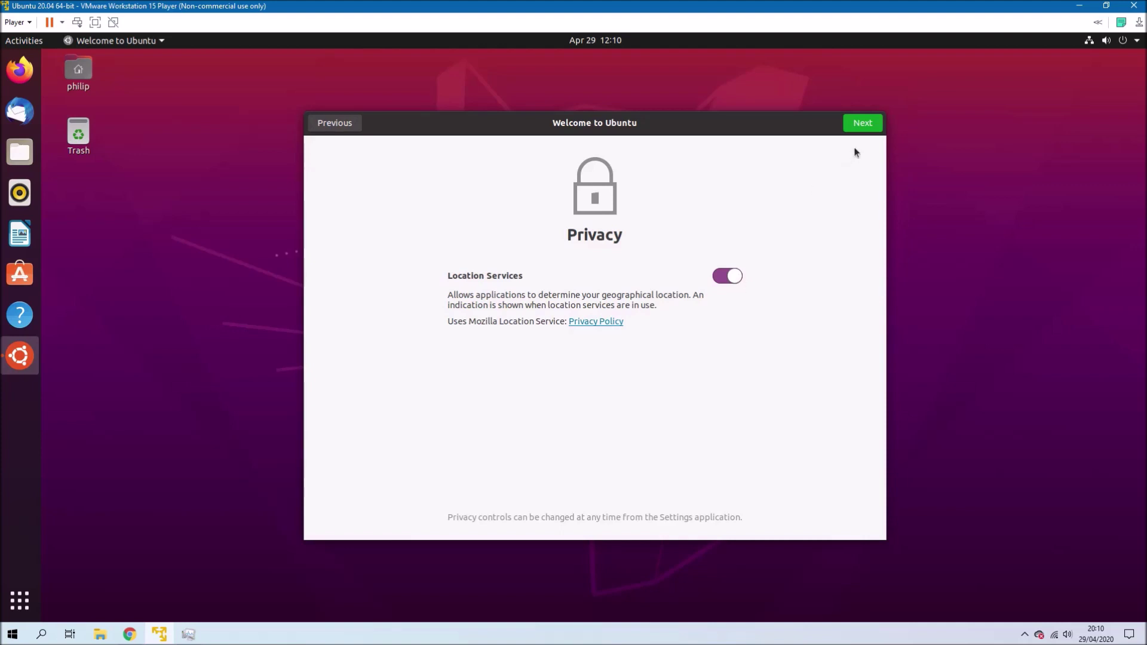
click(863, 130)
click(864, 126)
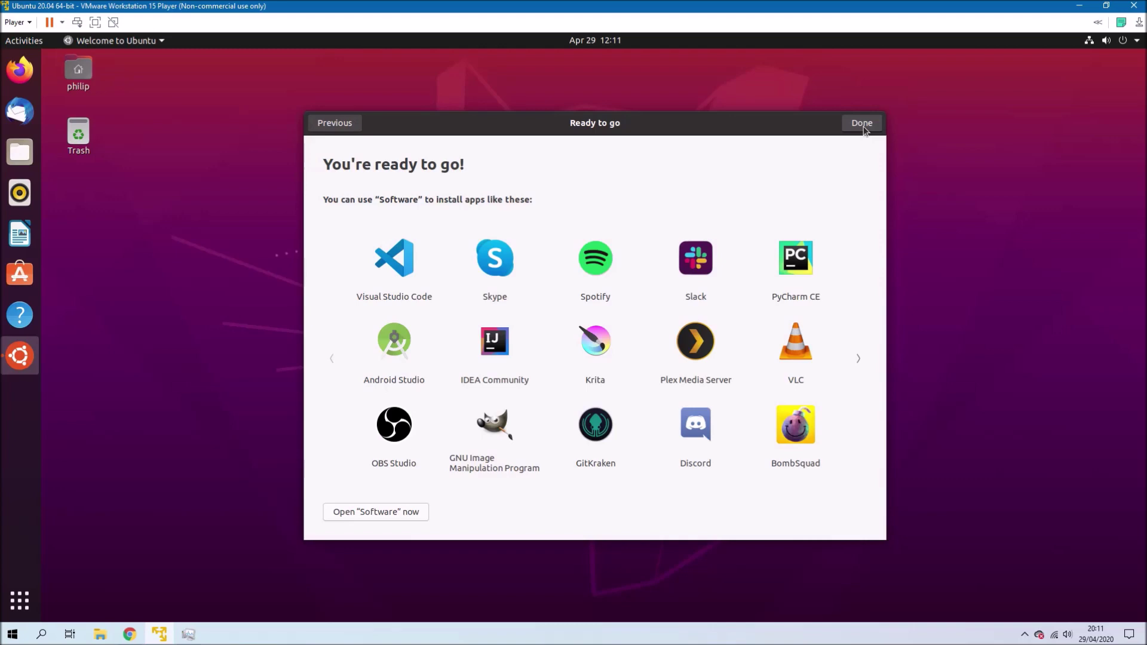
click(862, 125)
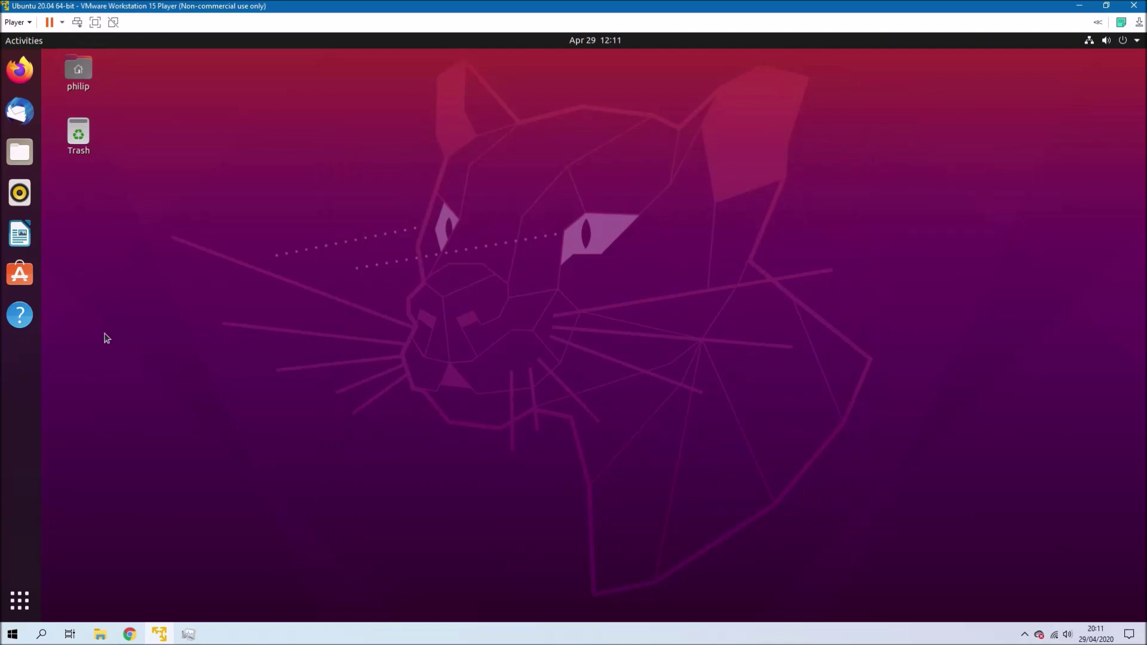
Step: Remove Help, LibreOffice Writer, Rhythmbox and Thunderbird Mail from the dock, then launch Settings
right_click(19, 320)
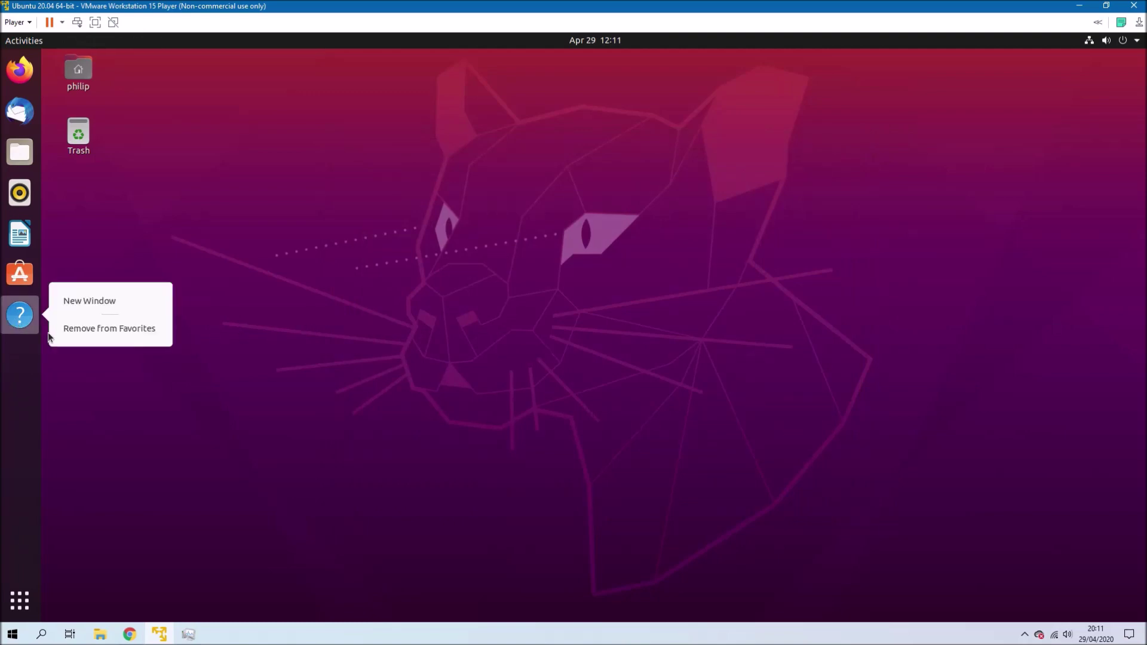
click(58, 332)
right_click(27, 242)
click(58, 259)
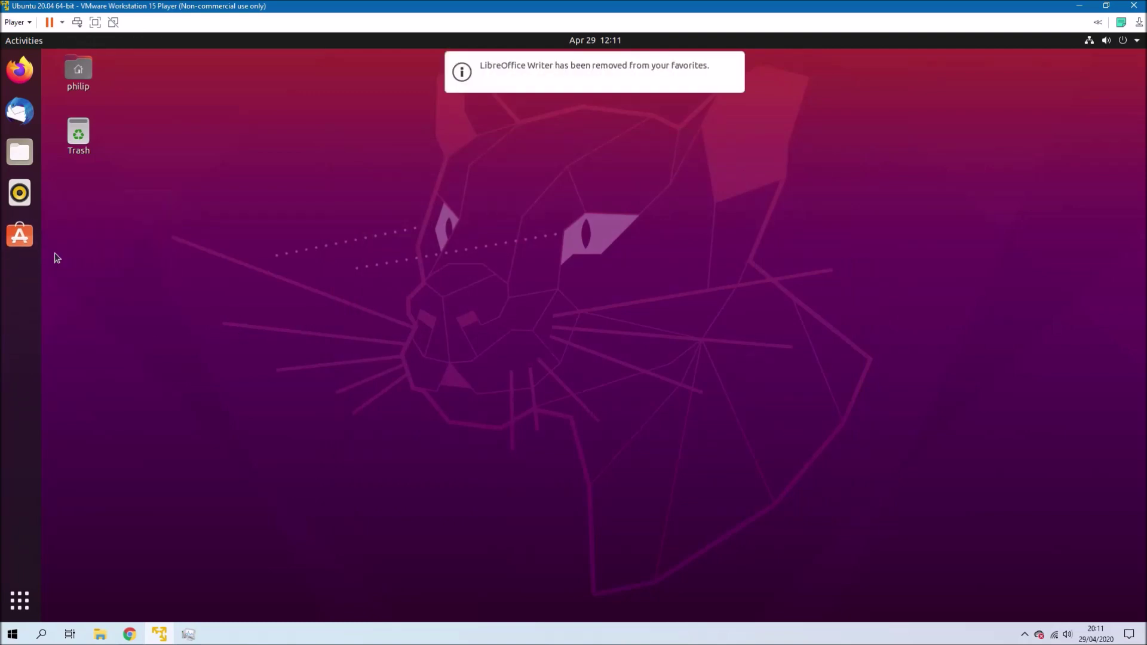
right_click(29, 206)
click(67, 239)
right_click(20, 111)
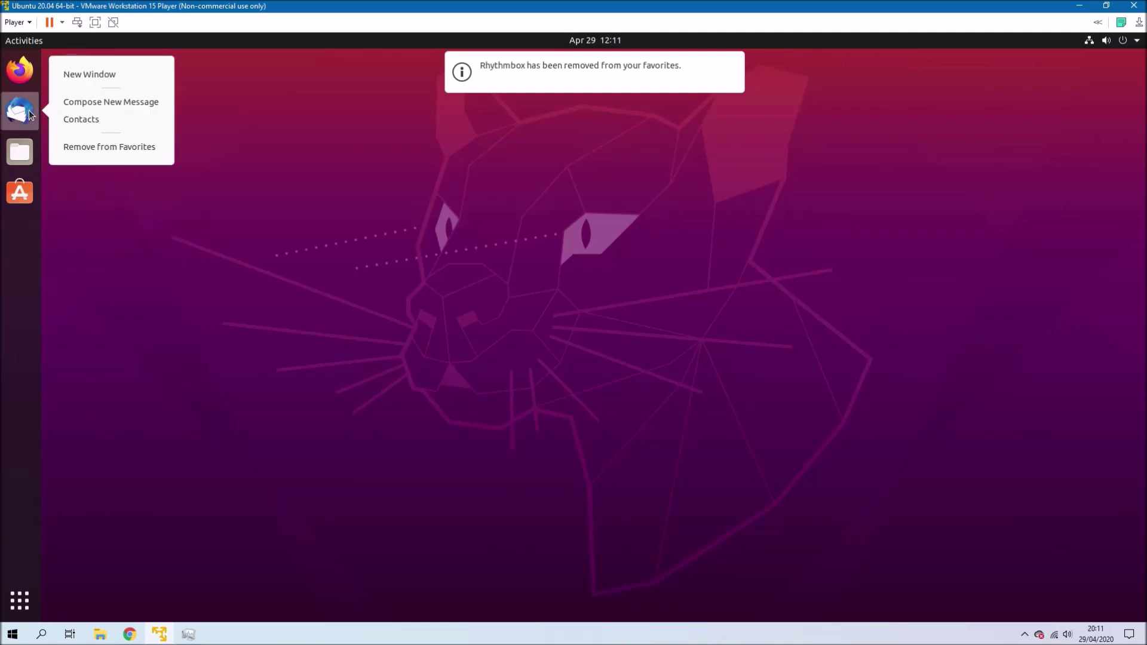
click(99, 150)
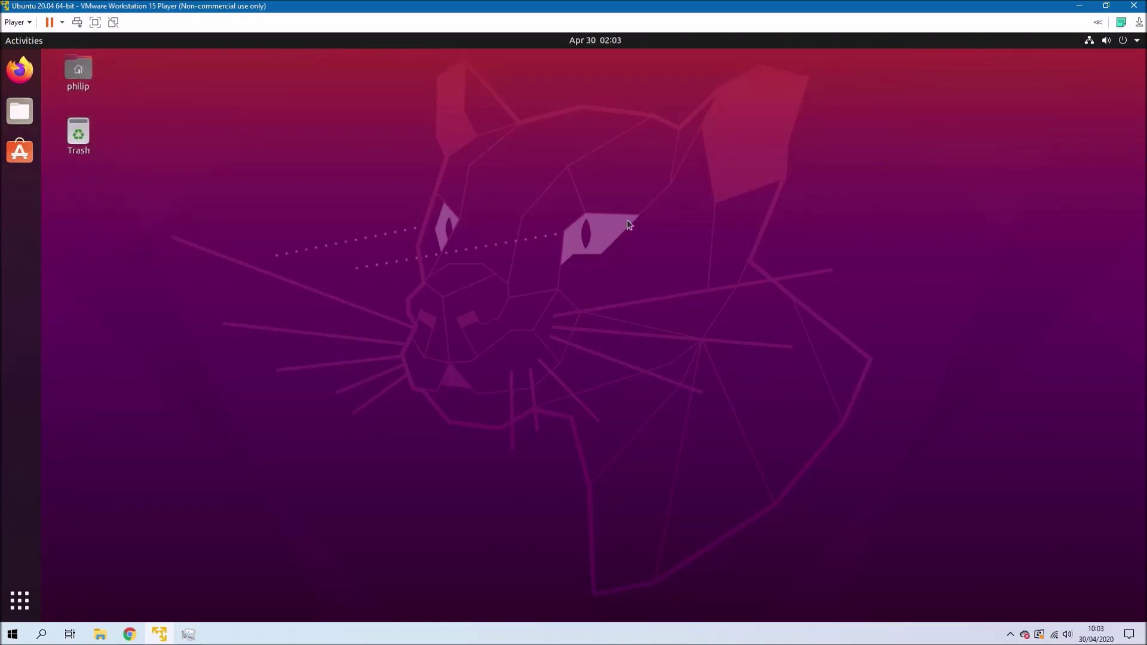
click(33, 603)
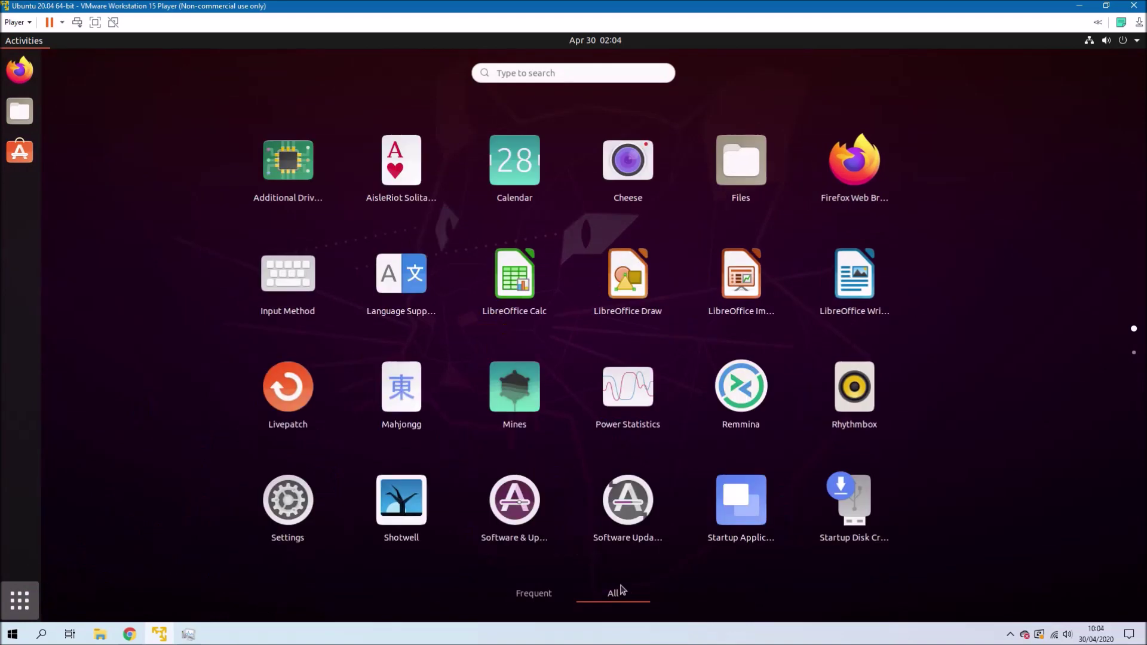
click(287, 518)
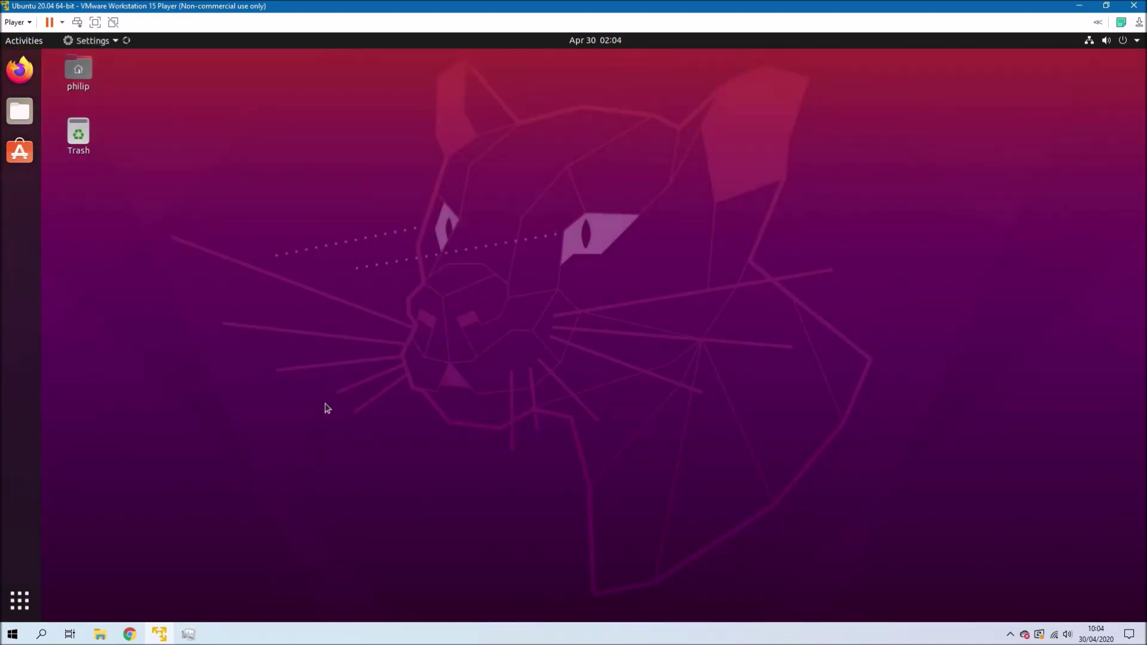
Step: In Region & Language, set the language to English (United Kingdom) and formats to United Kingdom
scroll(379, 191, down, 5)
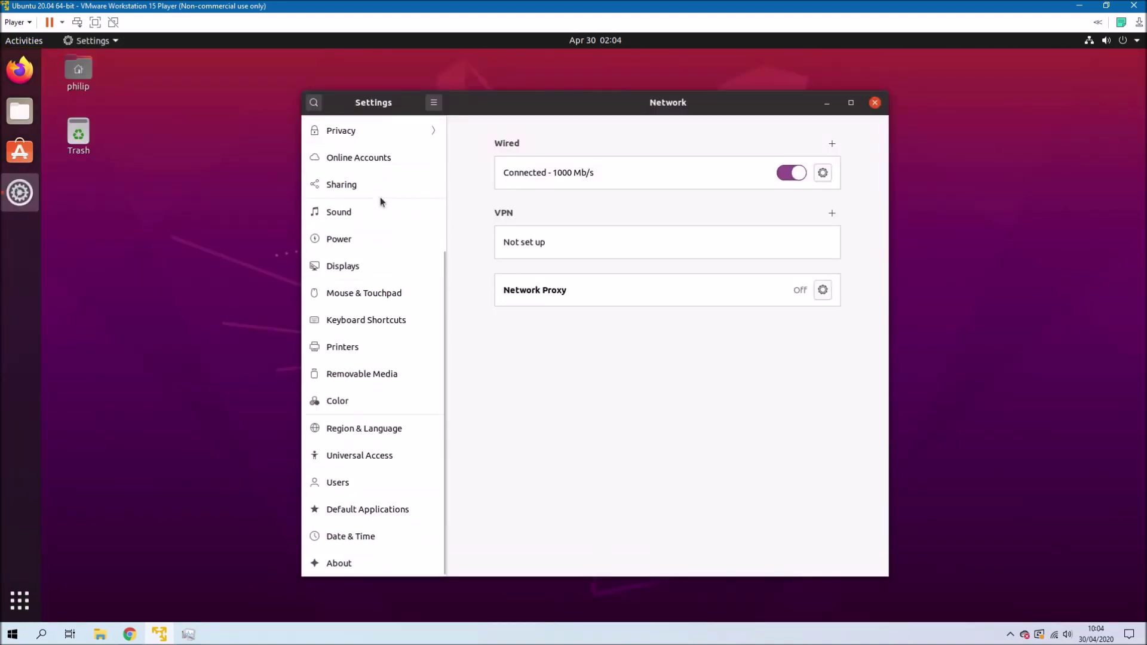
click(392, 435)
click(830, 162)
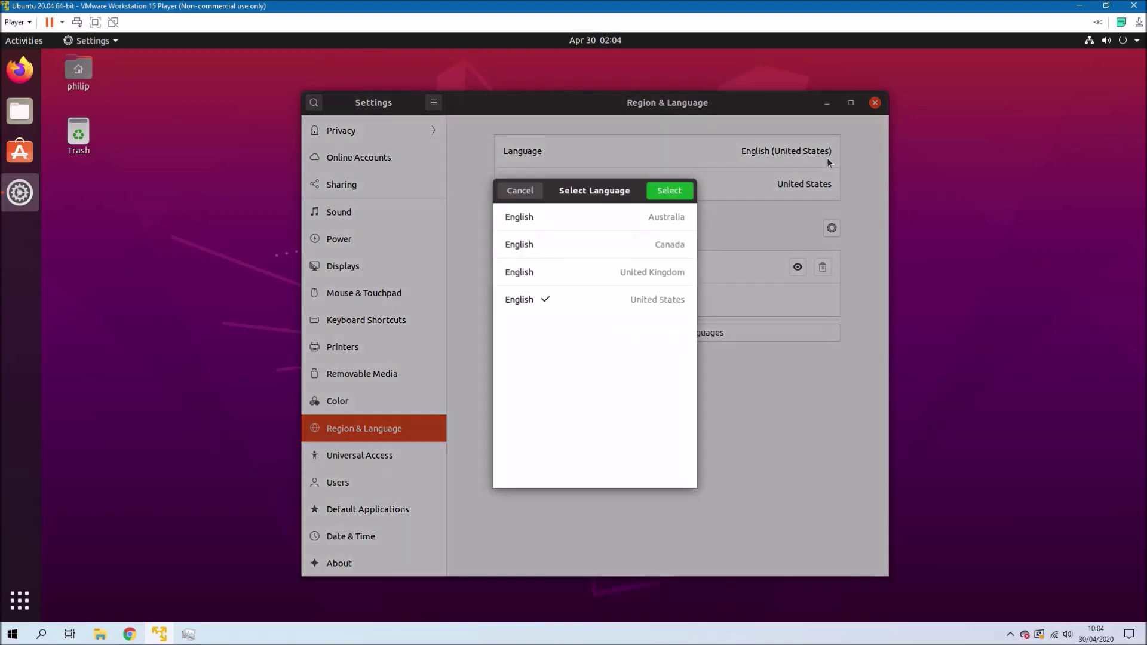
click(657, 270)
click(681, 192)
click(784, 214)
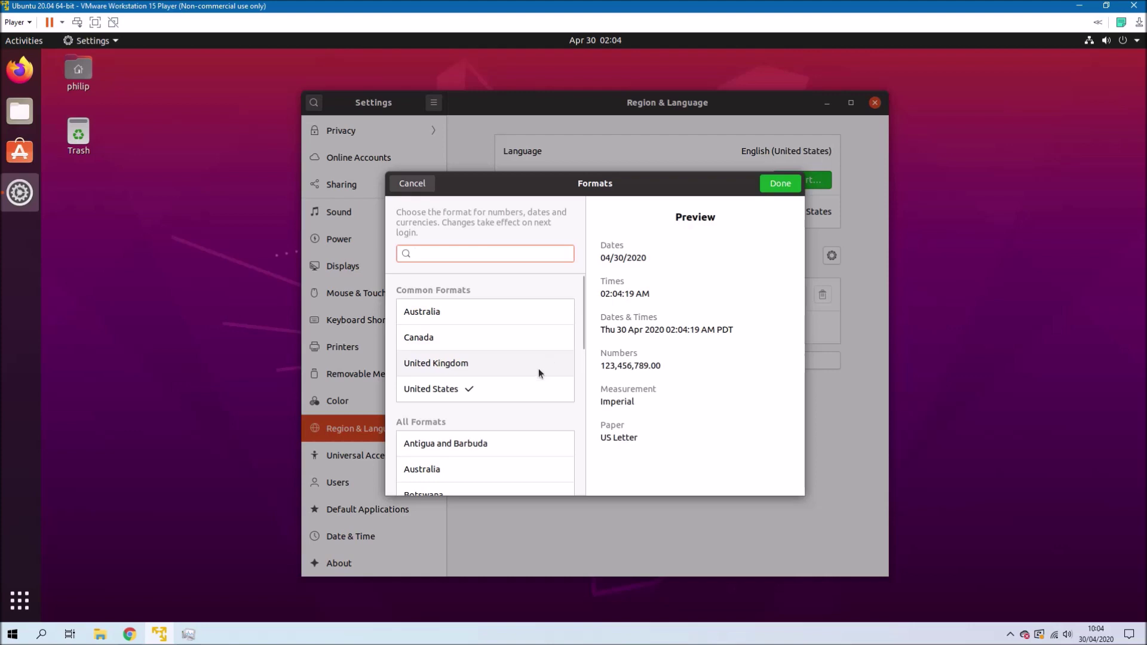
click(539, 374)
click(770, 185)
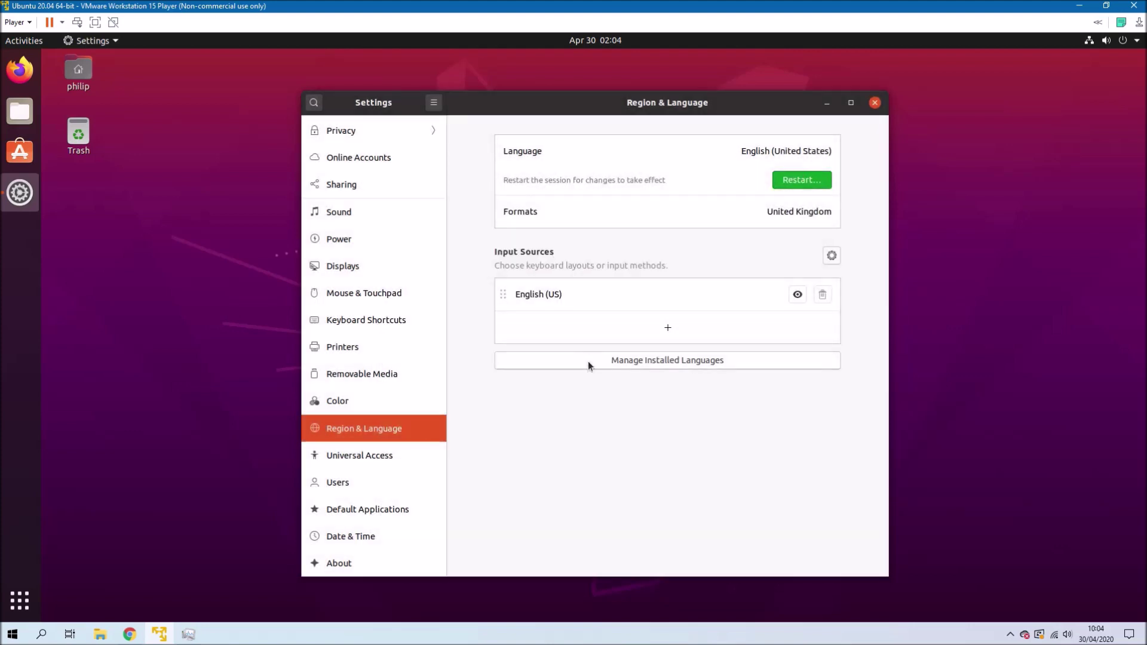
Step: Add the English (UK) keyboard input source and remove English (US)
click(667, 316)
click(666, 313)
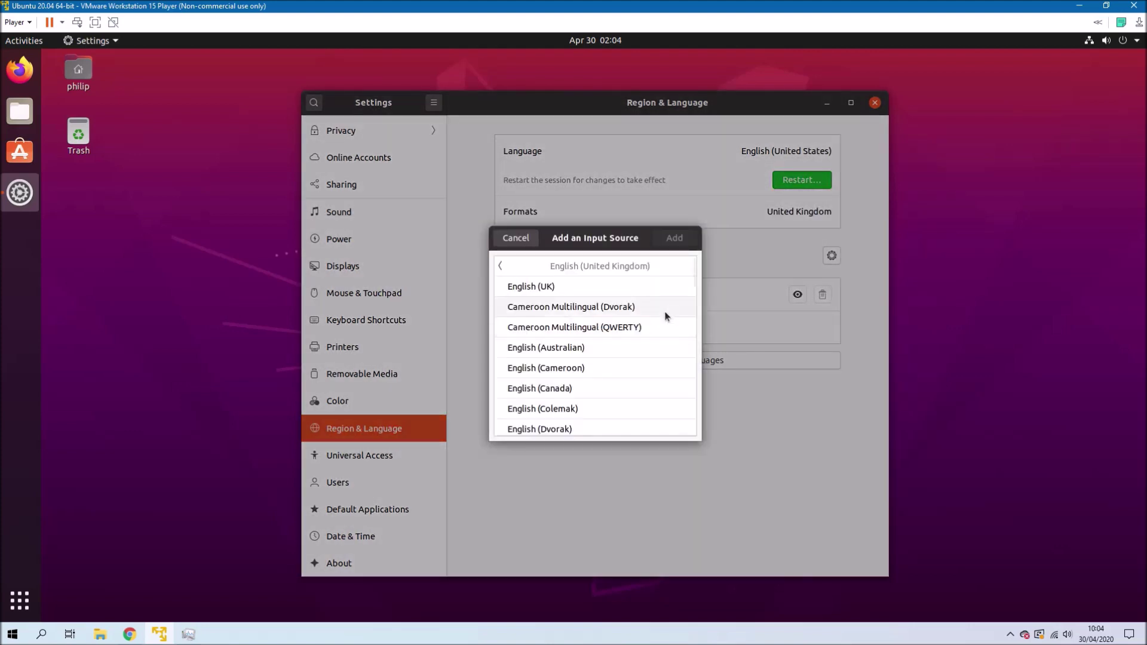
click(616, 288)
click(674, 238)
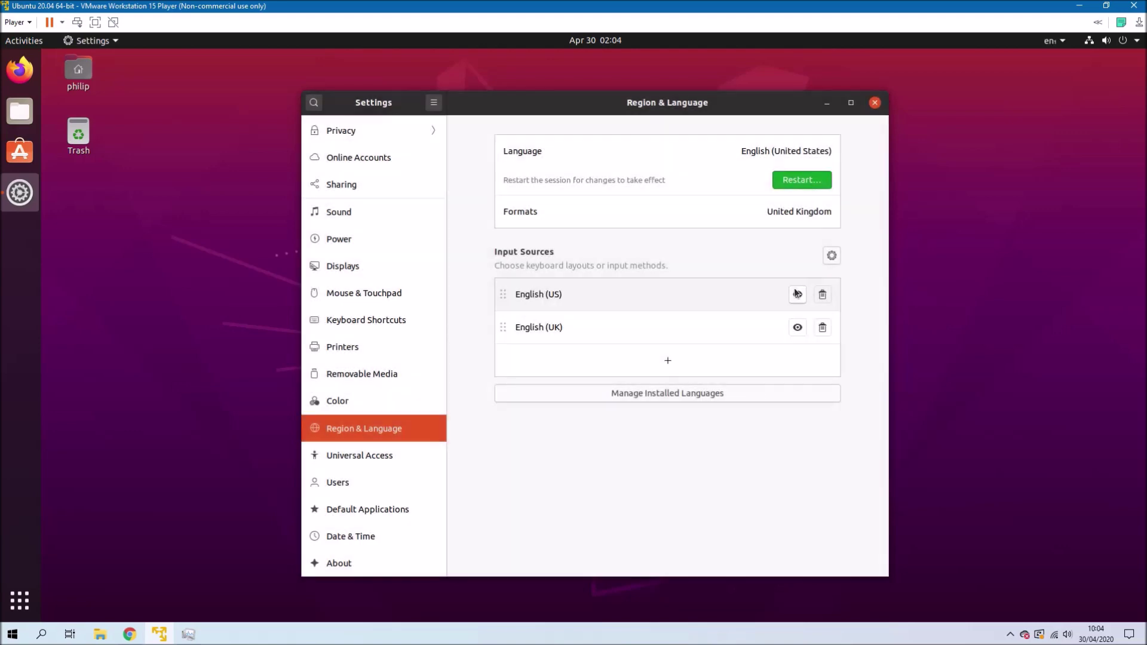
click(822, 295)
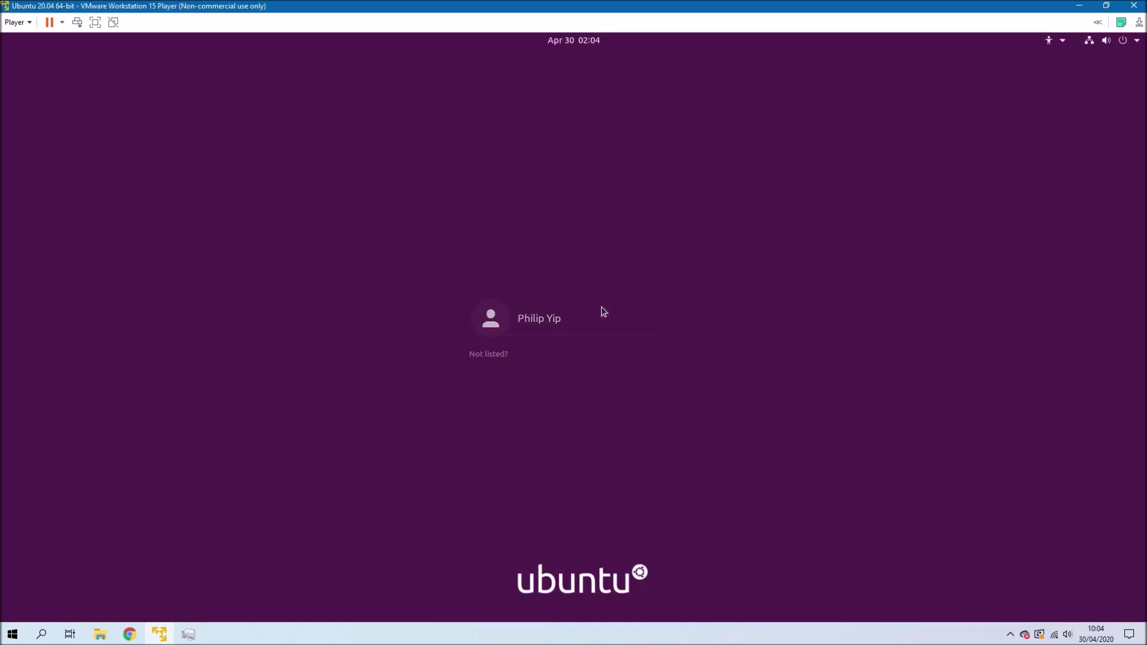
Step: Sign back in with the account password and launch Settings from the applications grid
text(*******)
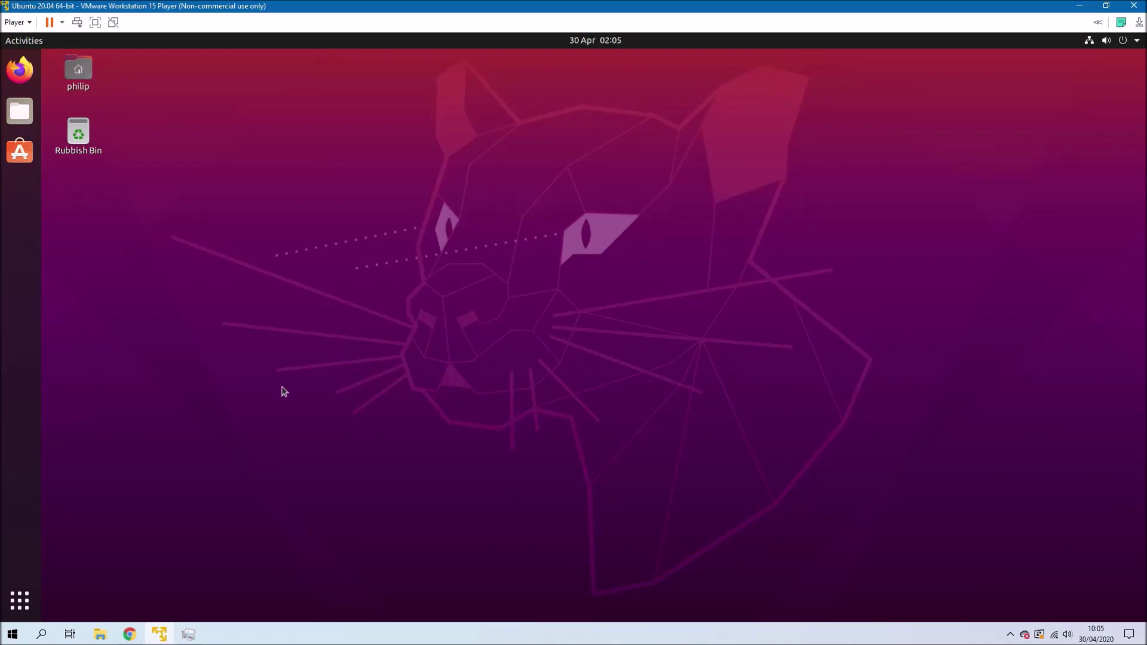
click(27, 603)
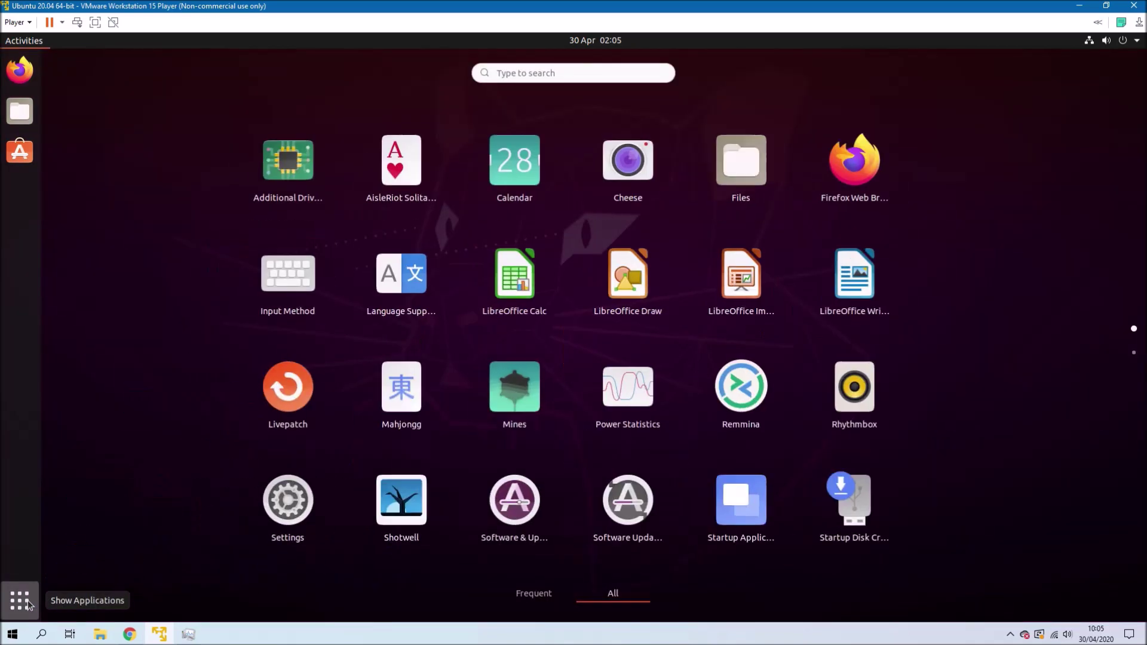
click(292, 514)
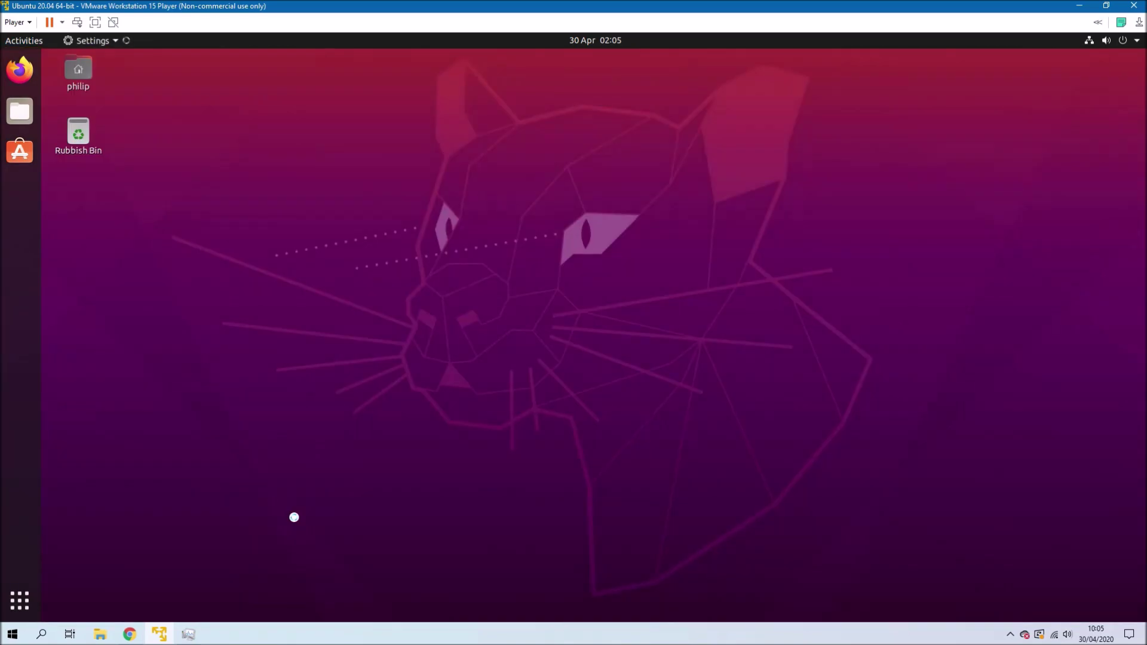
Step: Turn on Automatic Time Zone in Date & Time so the clock reads BST (London)
scroll(382, 382, down, 3)
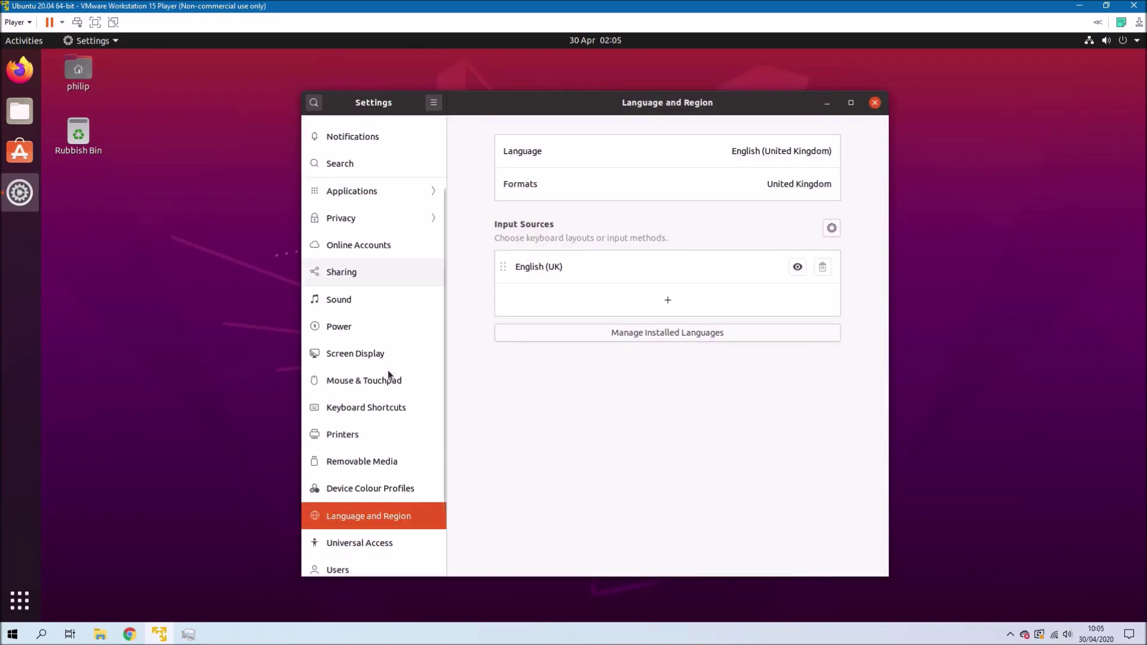
scroll(388, 371, down, 3)
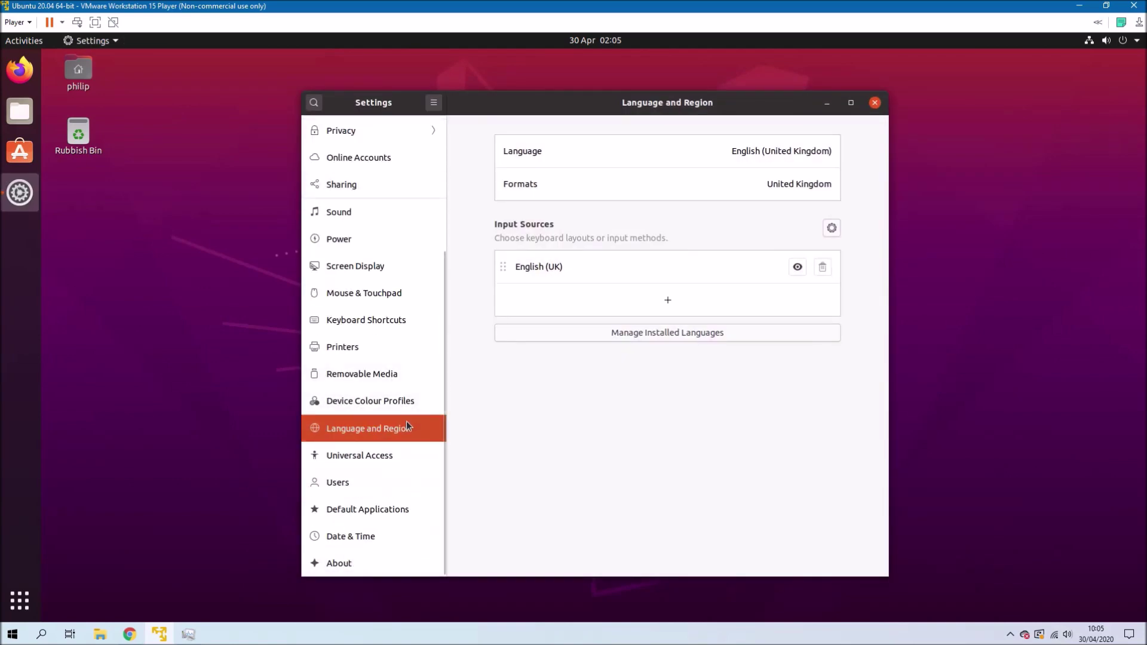
click(391, 536)
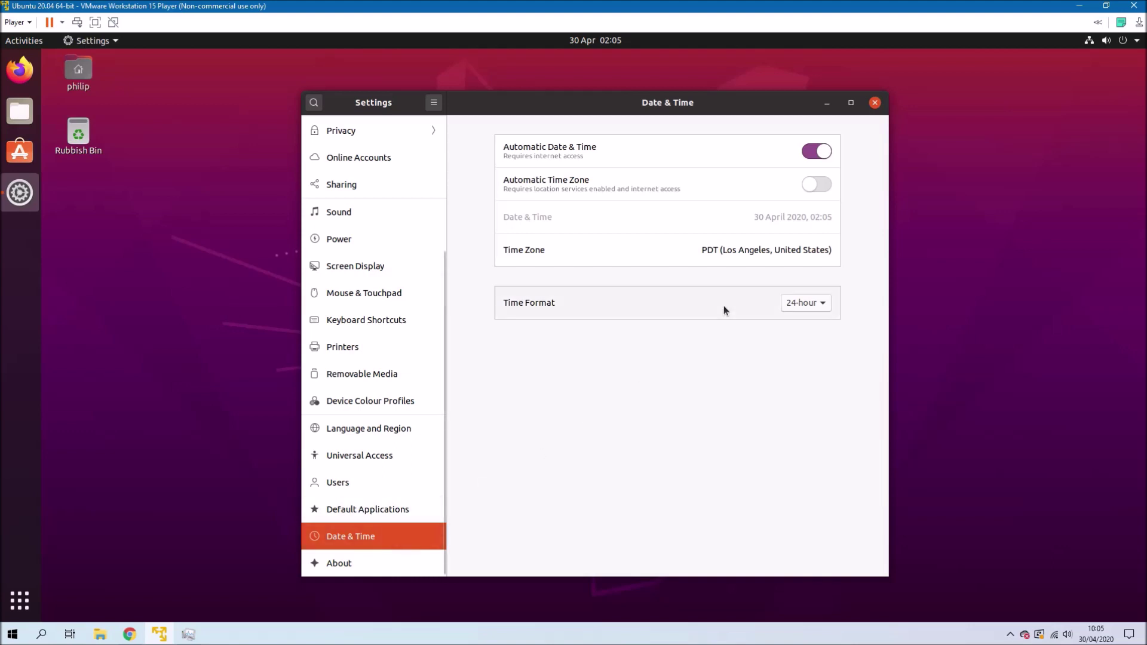
click(815, 187)
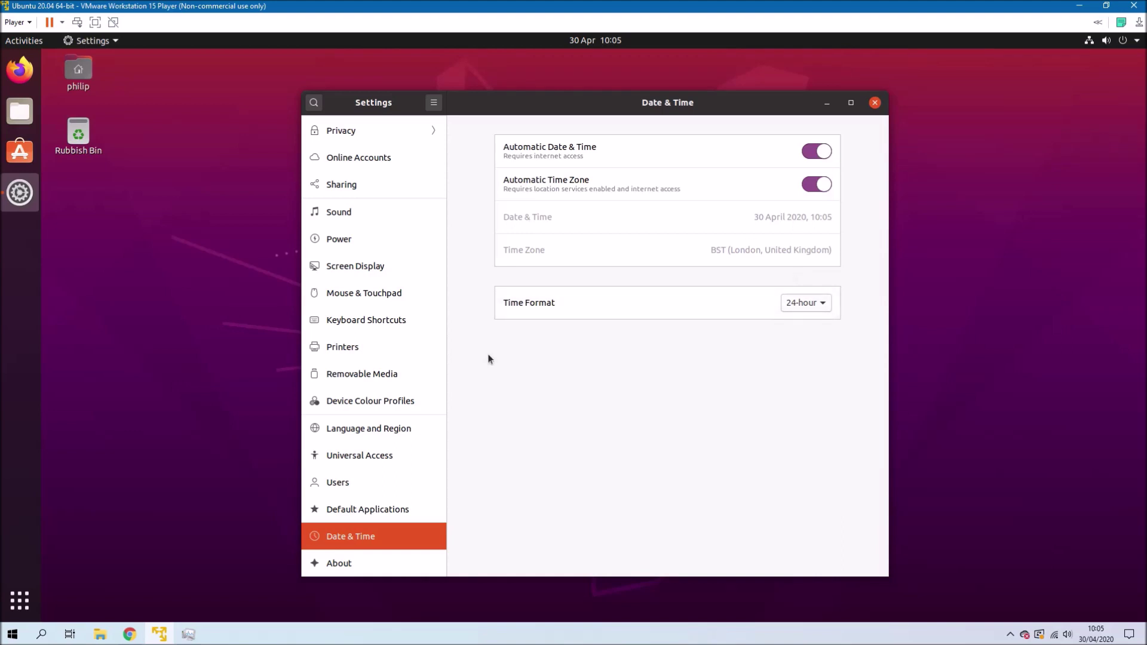
Step: In Screen Display, toggle Fractional Scaling and apply a 175% scale, keeping the changes
click(407, 275)
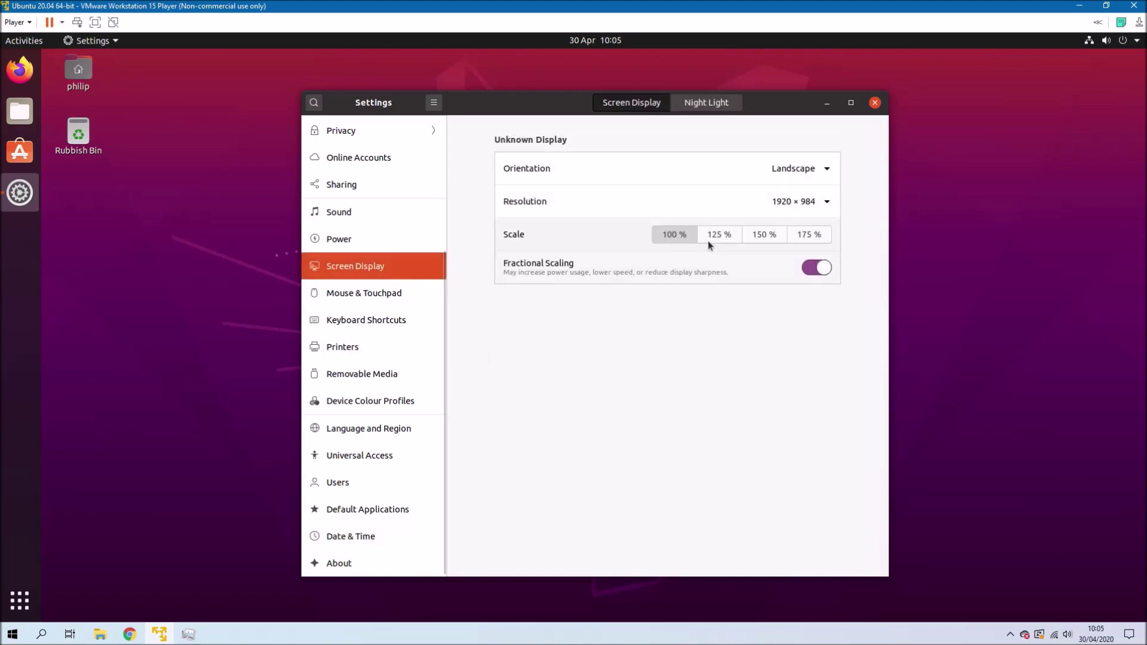
click(808, 268)
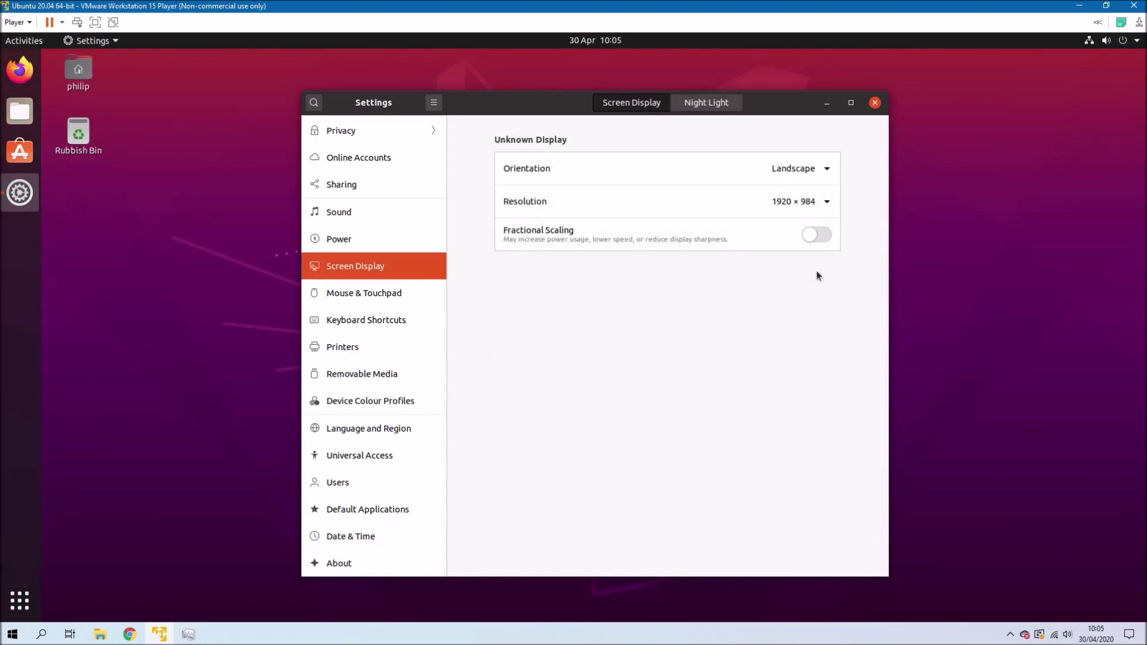
click(819, 234)
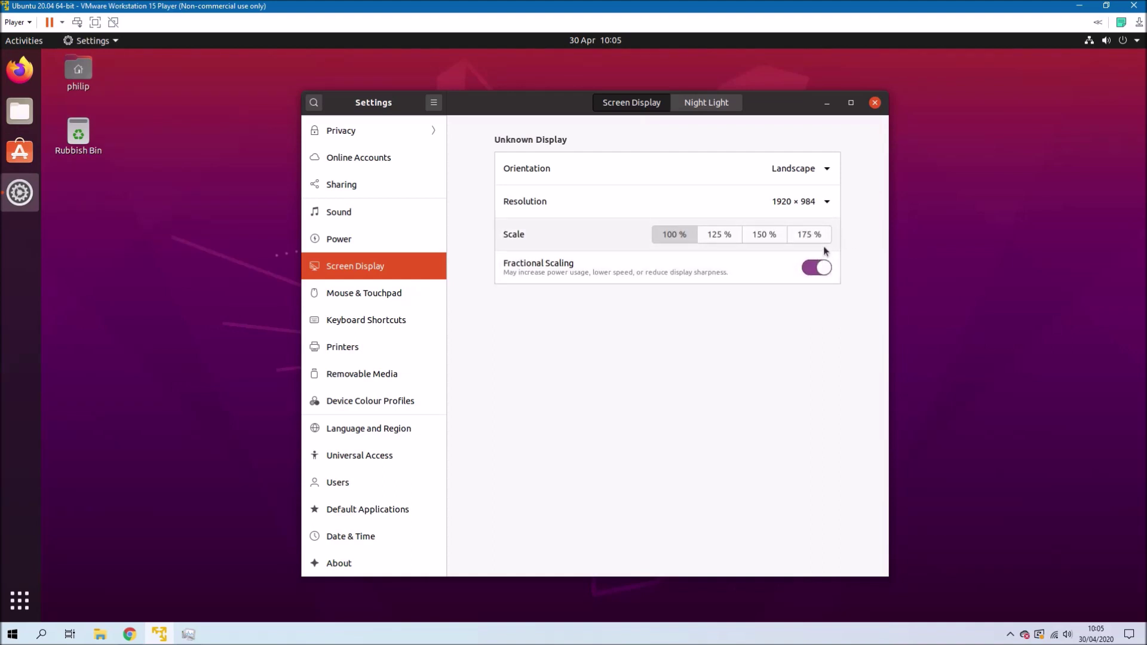
click(808, 235)
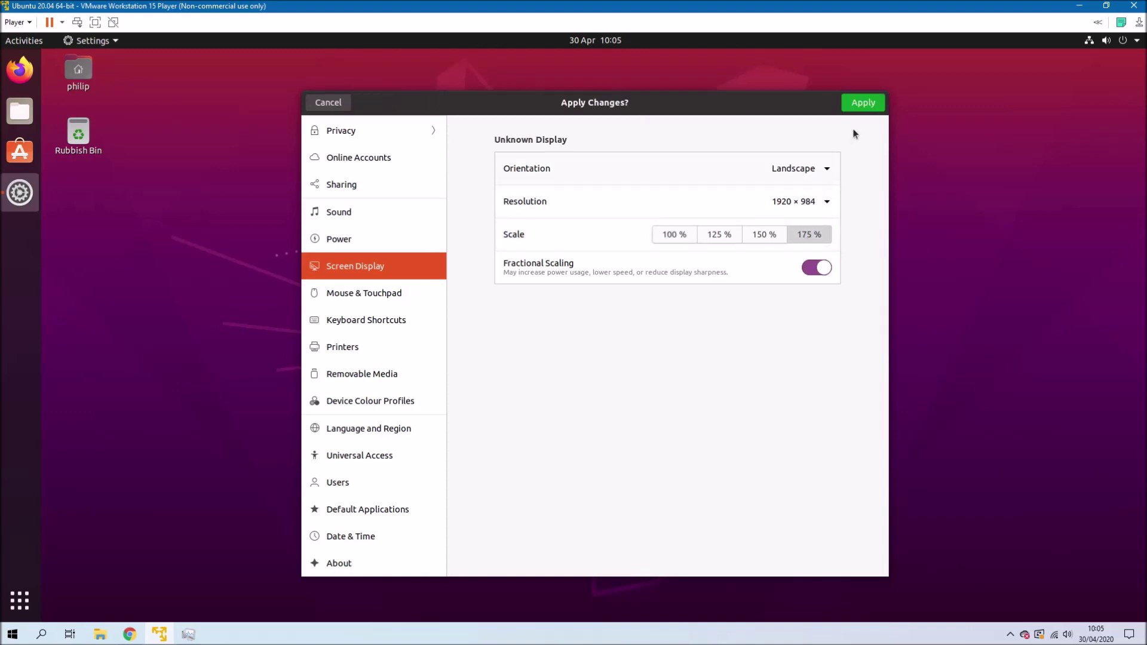
click(861, 103)
click(681, 393)
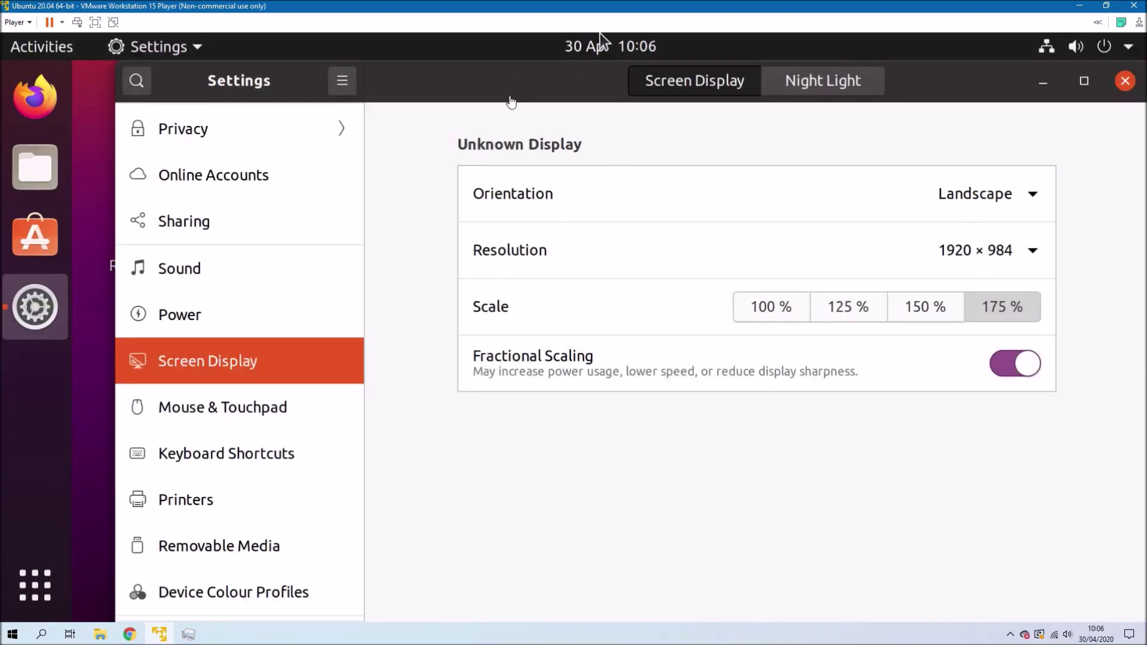
Step: Restore the VM window, switch Fractional Scaling off, and re-centre the Settings window
drag(597, 6, 458, 31)
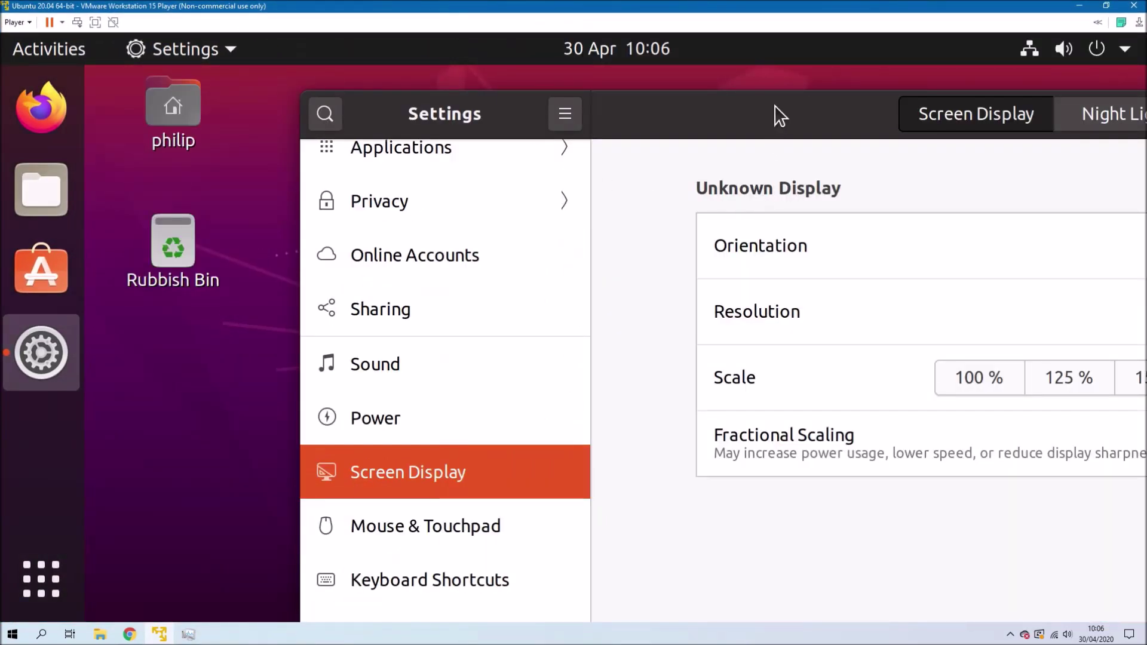
drag(658, 112, 366, 110)
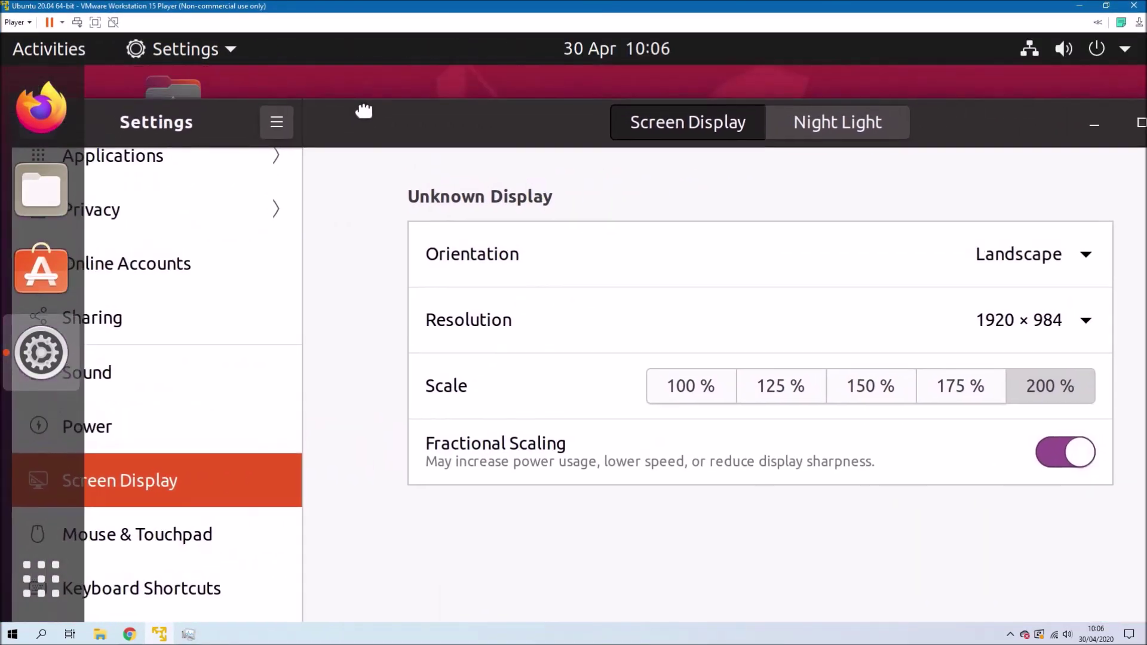
click(1065, 452)
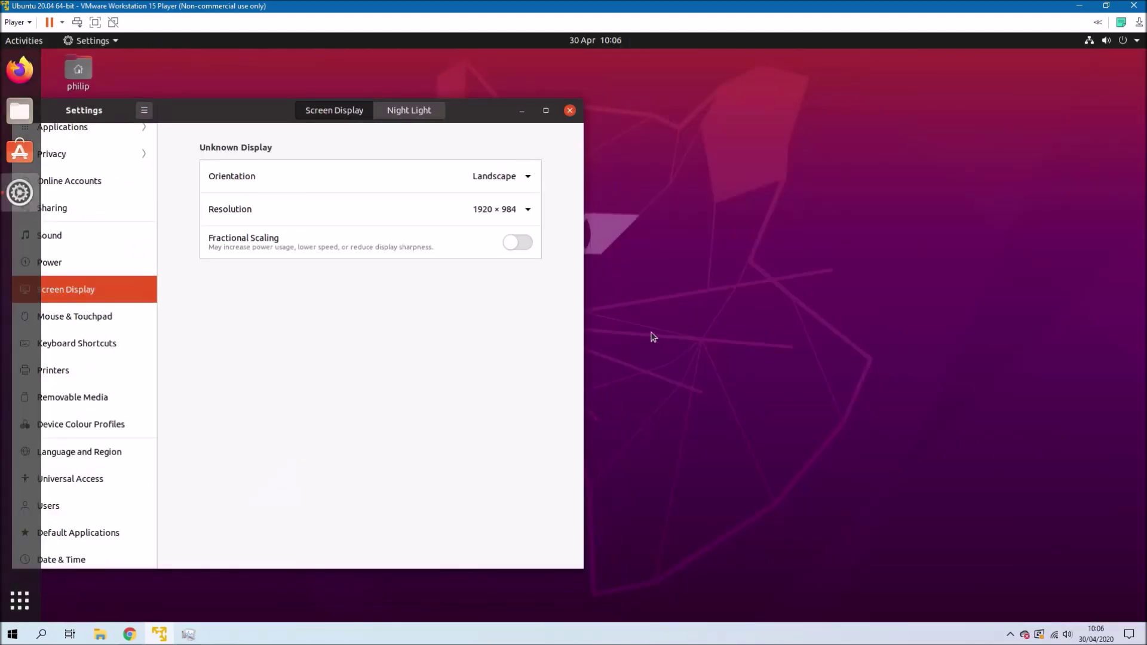
drag(440, 121, 689, 113)
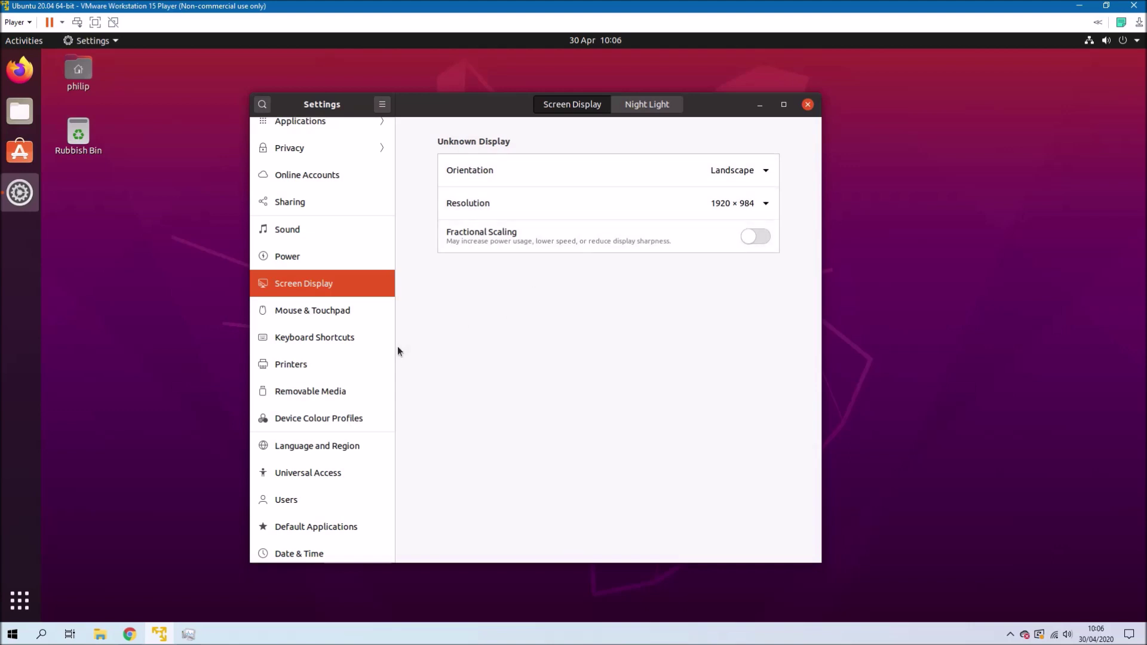
Step: In Universal Access, enable Always Show Universal Access Menu and Screen Keyboard, then close Settings
scroll(372, 353, down, 1)
click(338, 443)
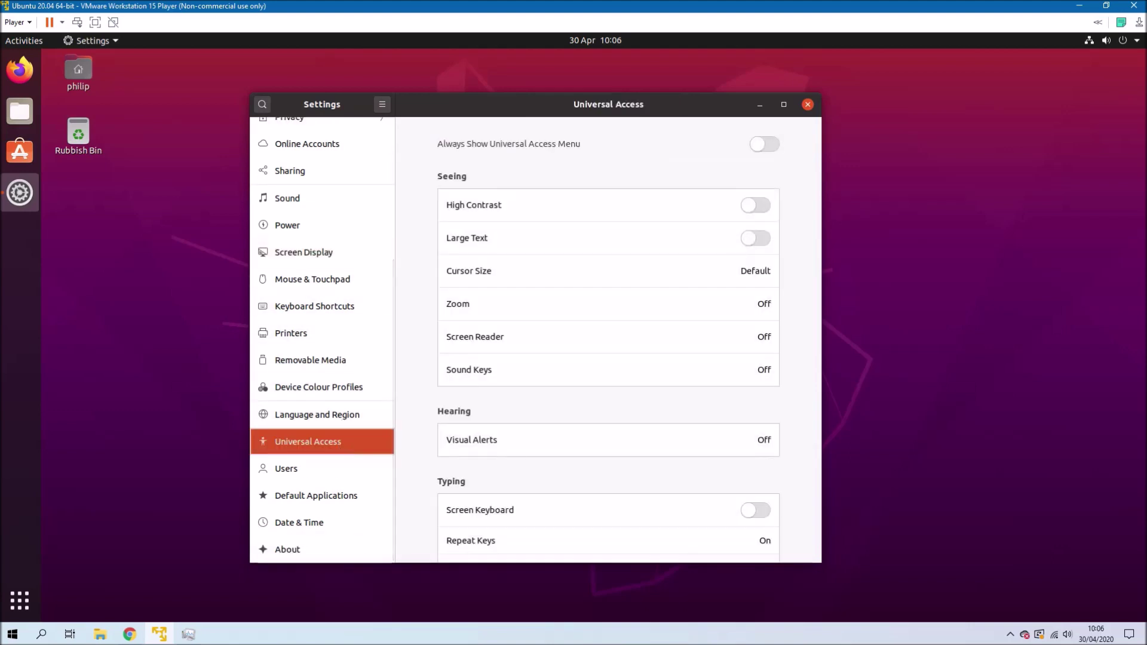
click(770, 145)
scroll(748, 245, down, 5)
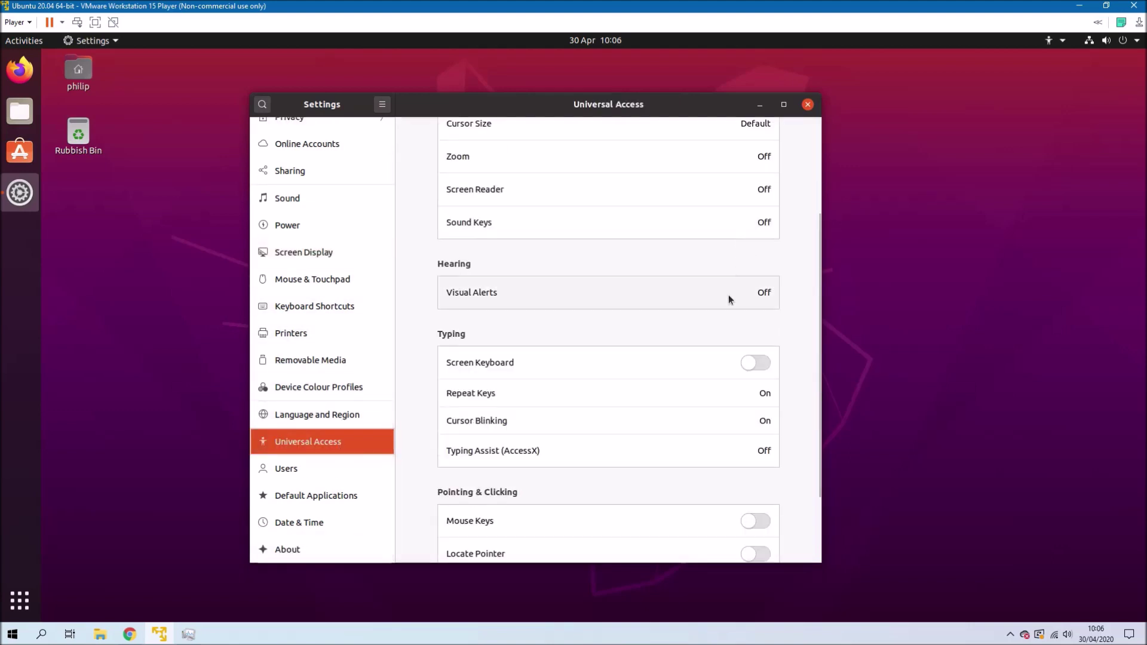
click(759, 364)
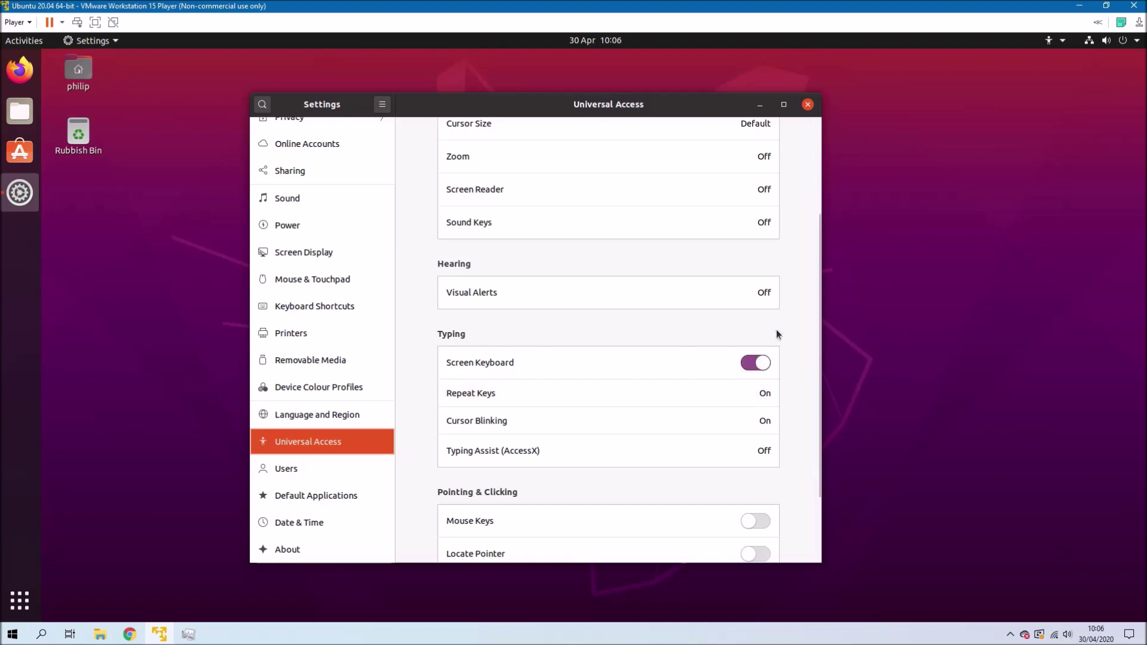
click(808, 106)
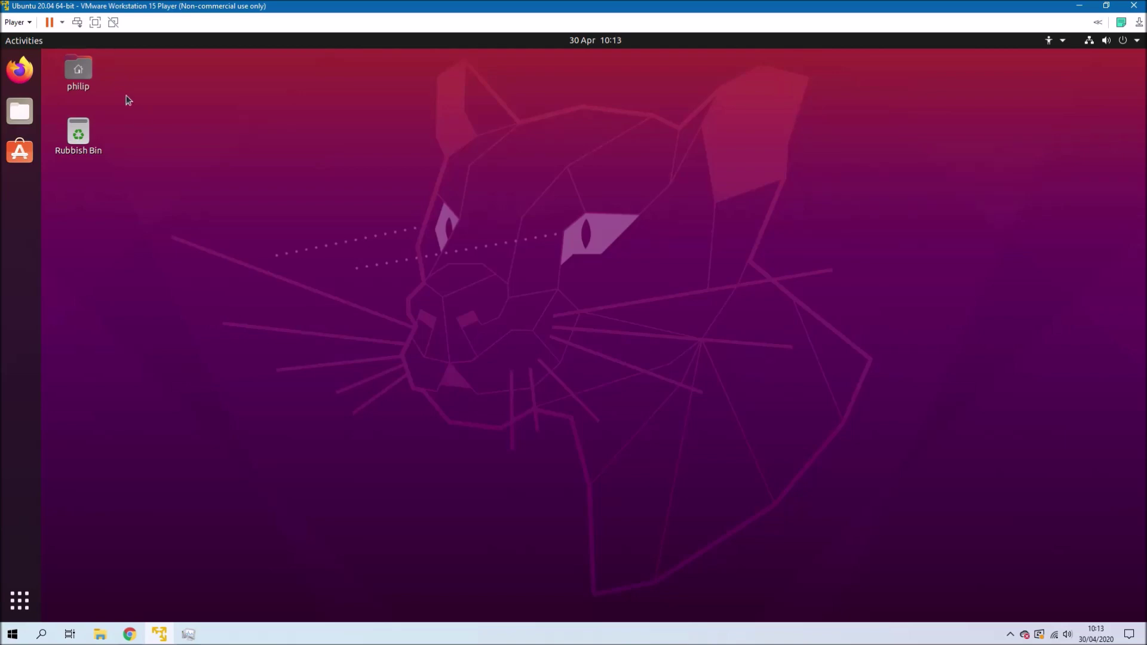
Step: Launch Firefox and search Google for 'a' using the on-screen keyboard, then select and clear text on the results
click(20, 69)
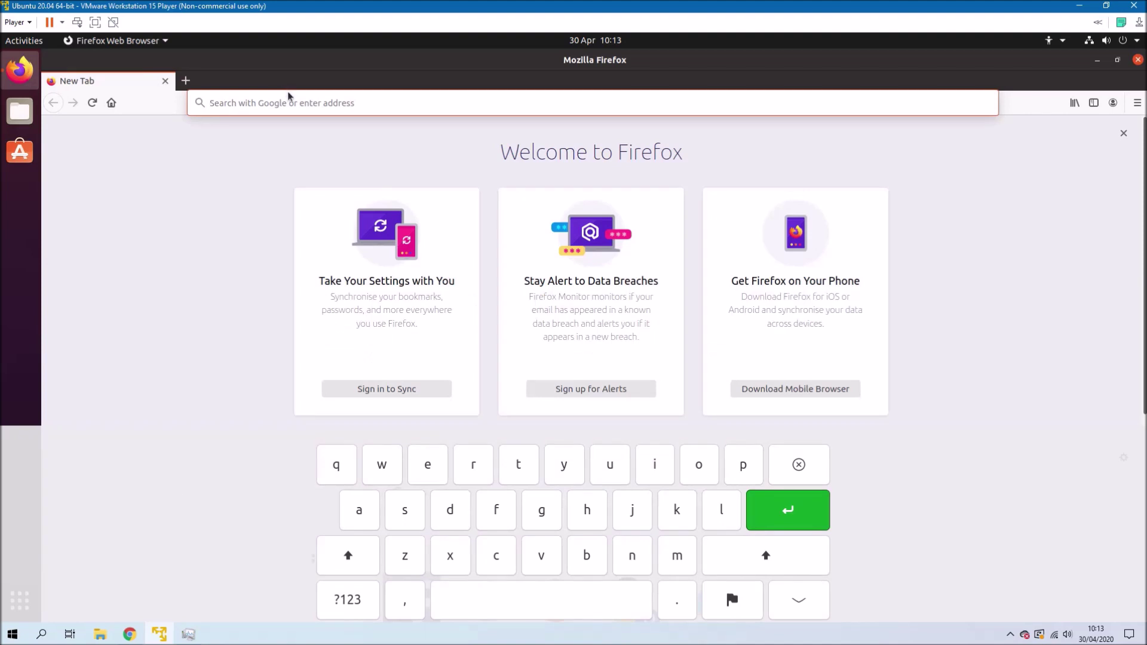
click(287, 98)
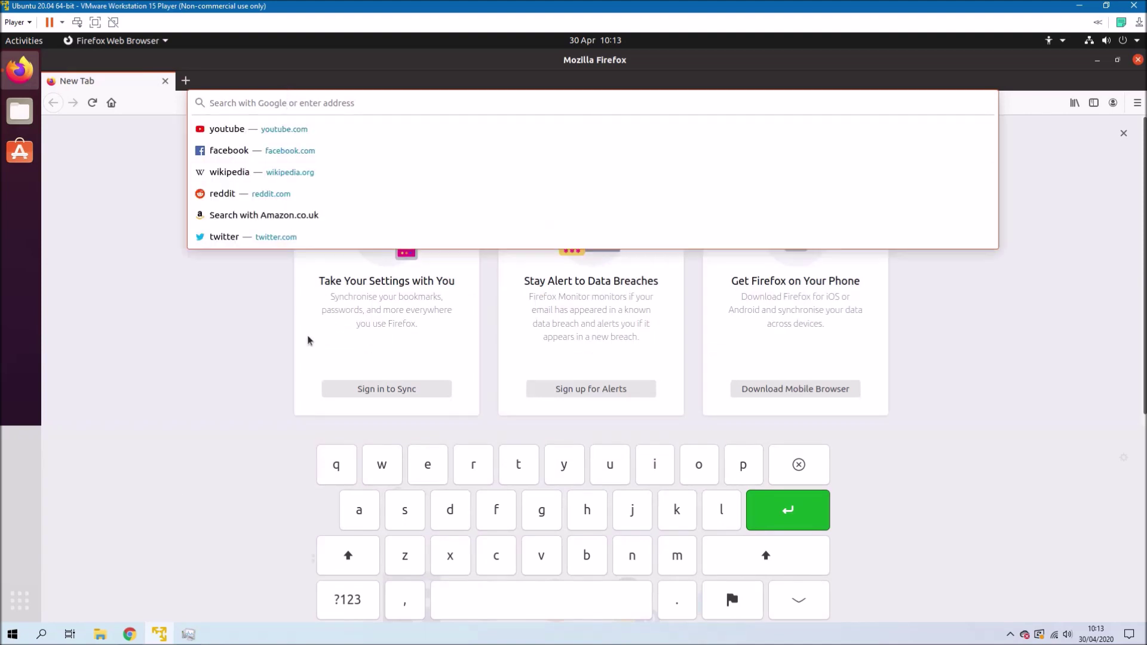
click(356, 515)
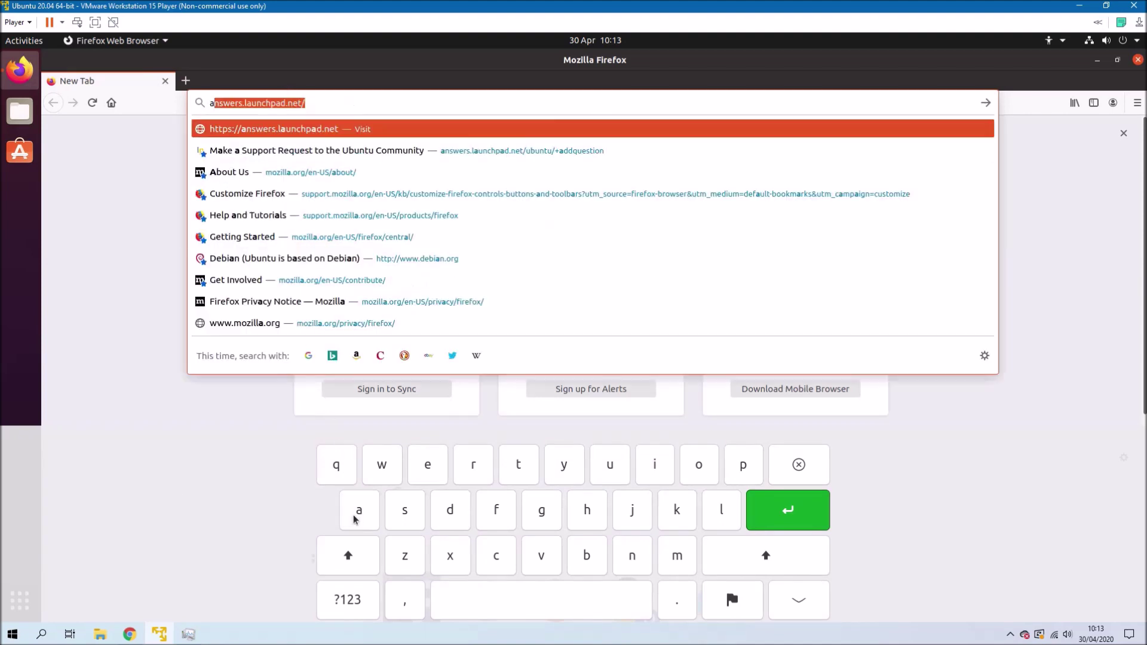
click(474, 606)
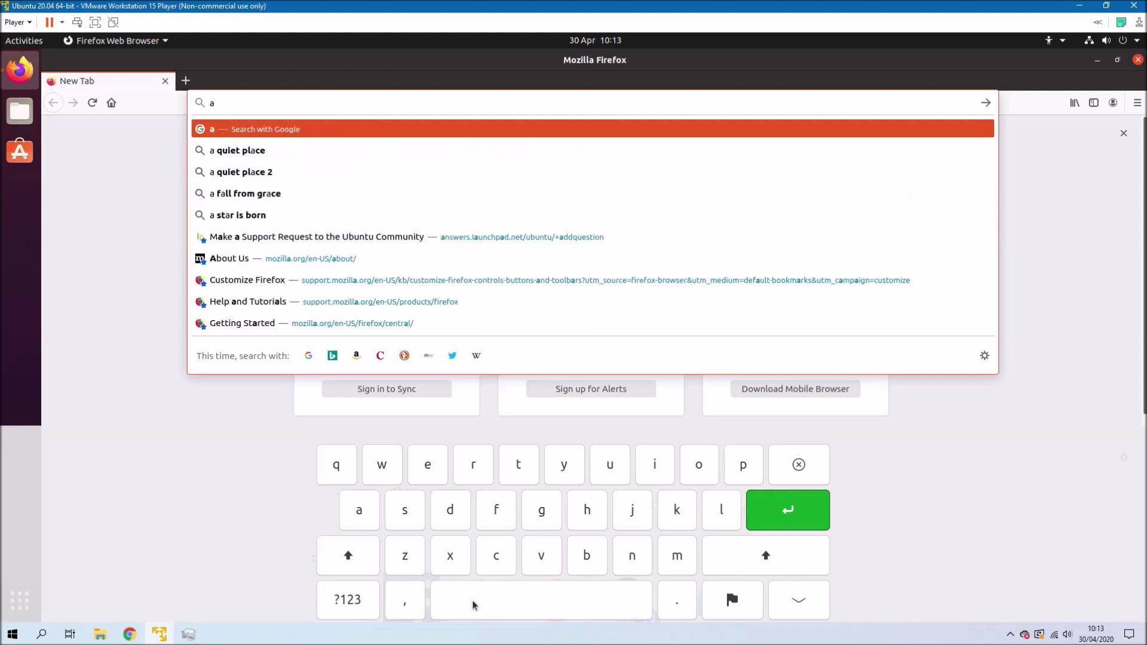
click(801, 506)
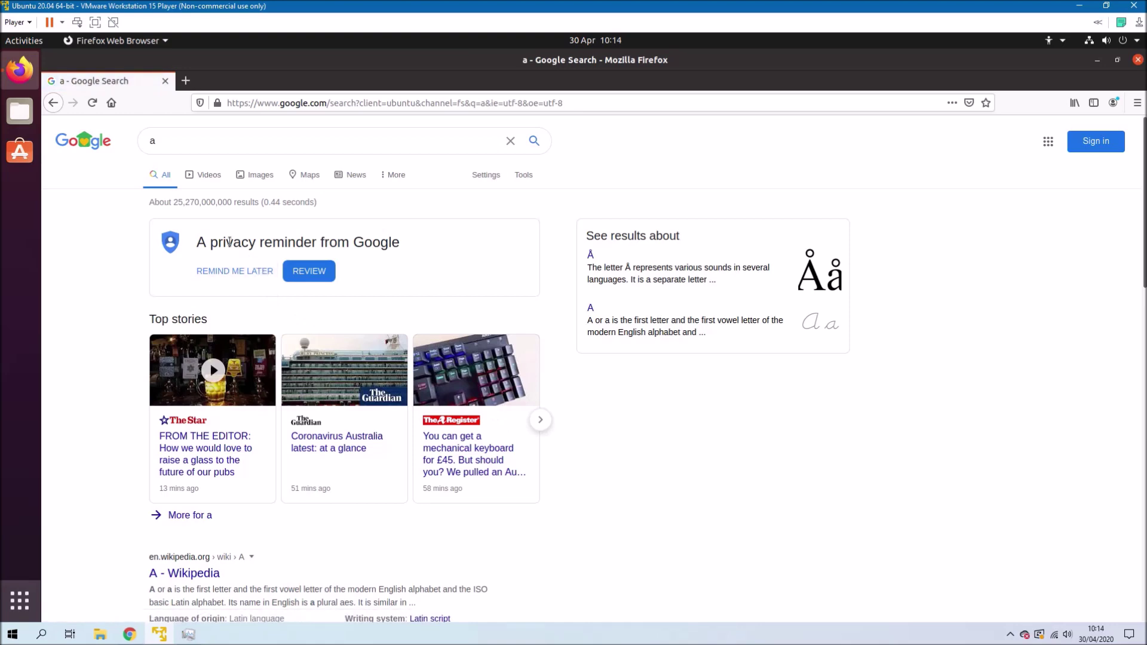
drag(198, 242, 462, 625)
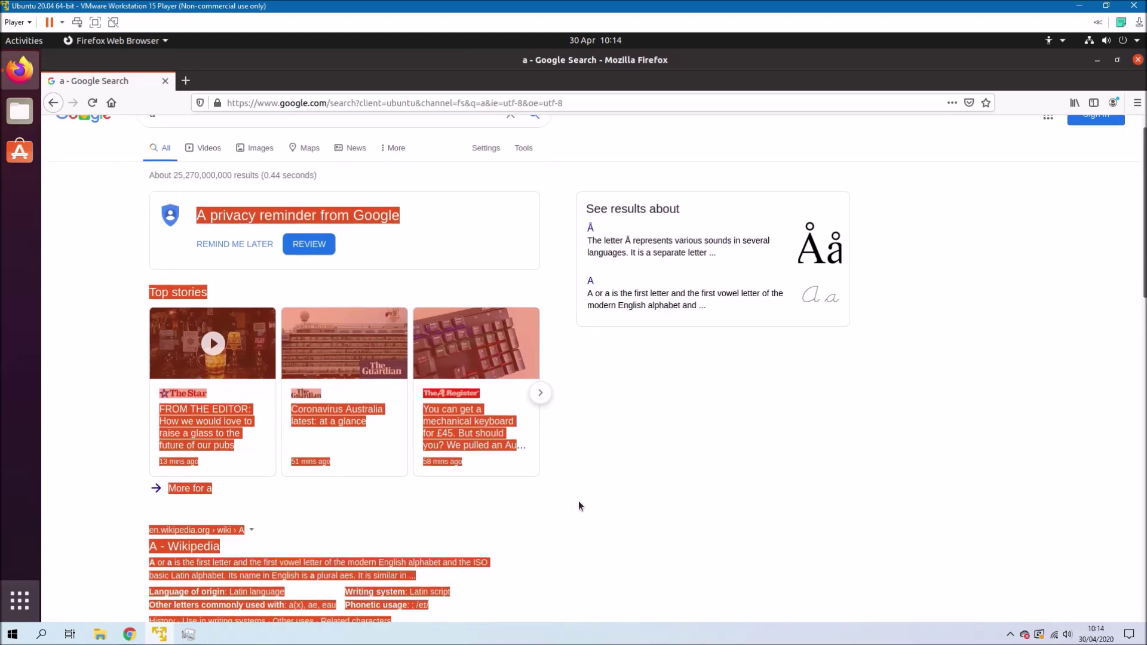
click(579, 504)
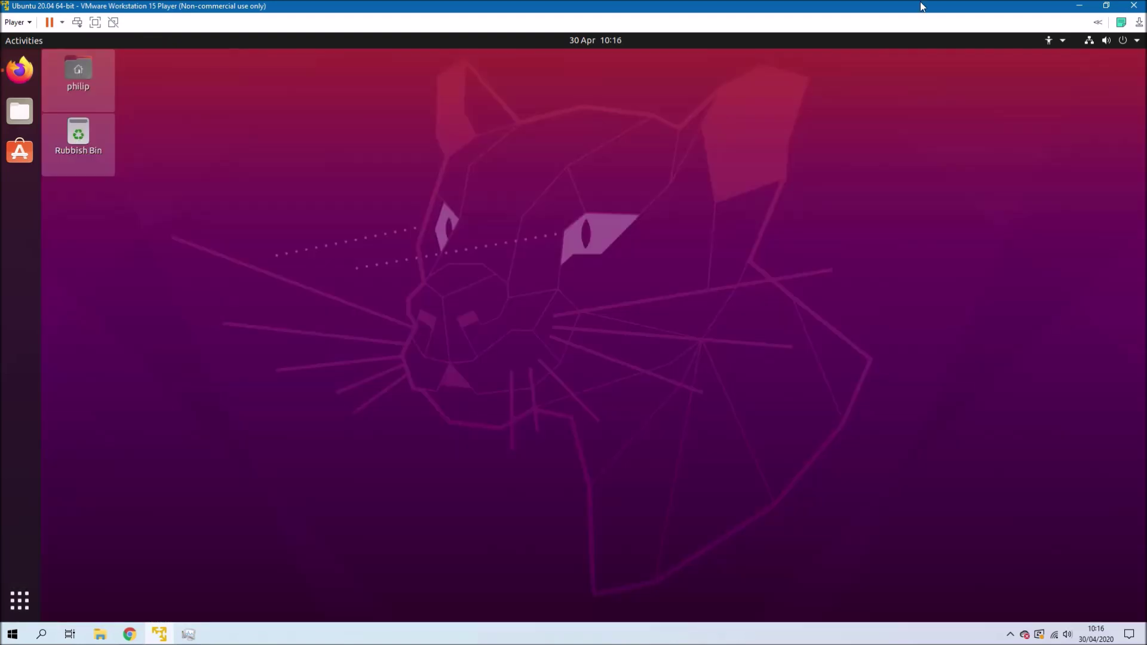
Step: In Ubuntu Software, search for 'chromium' using the on-screen keyboard
click(19, 155)
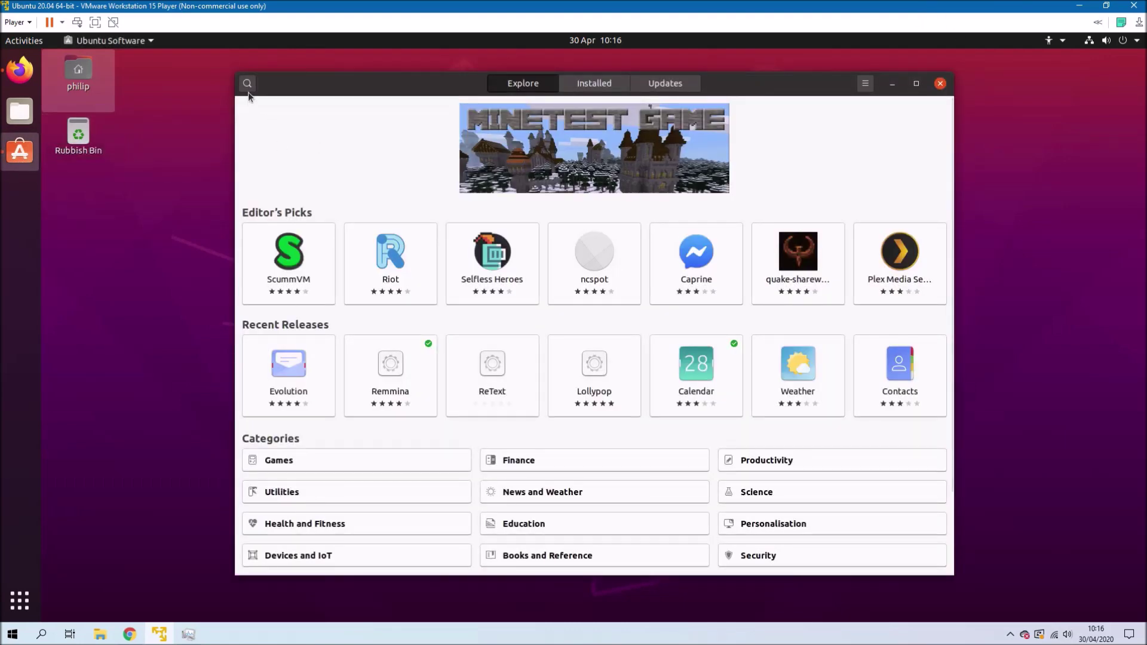
click(248, 84)
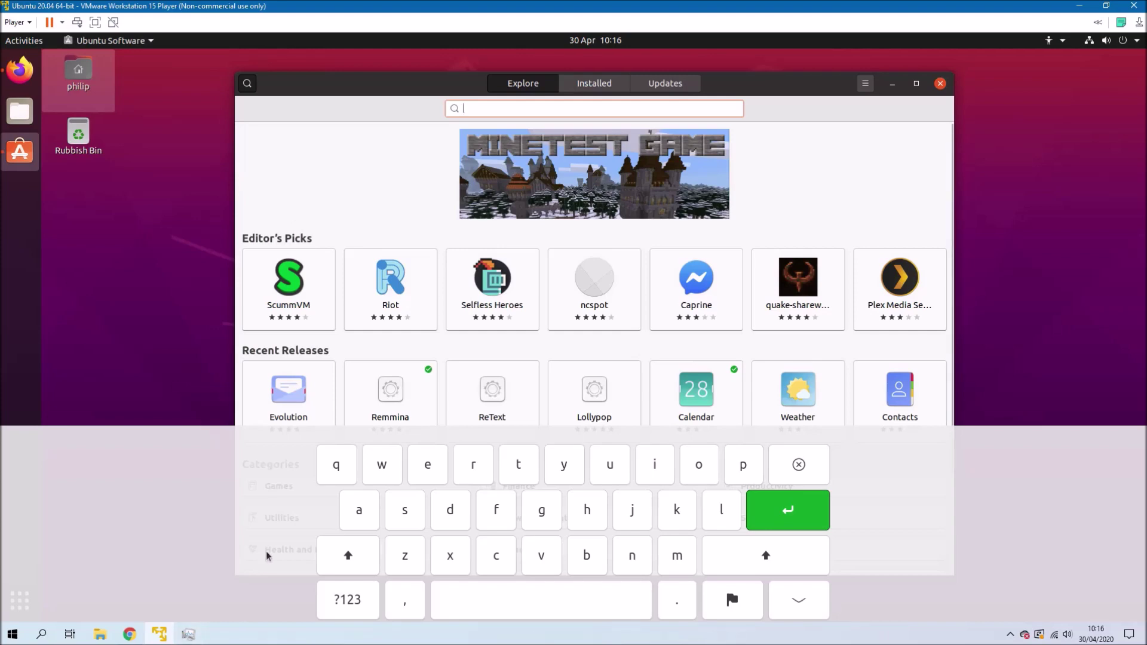
click(478, 556)
click(587, 511)
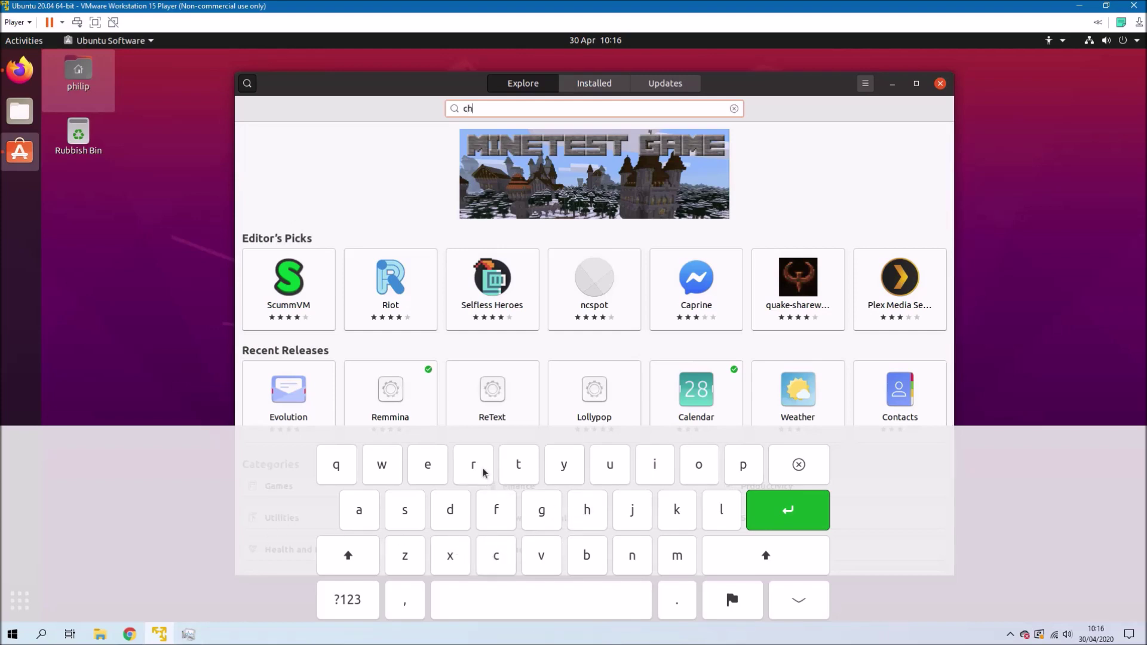
click(481, 469)
click(698, 466)
click(678, 556)
click(659, 464)
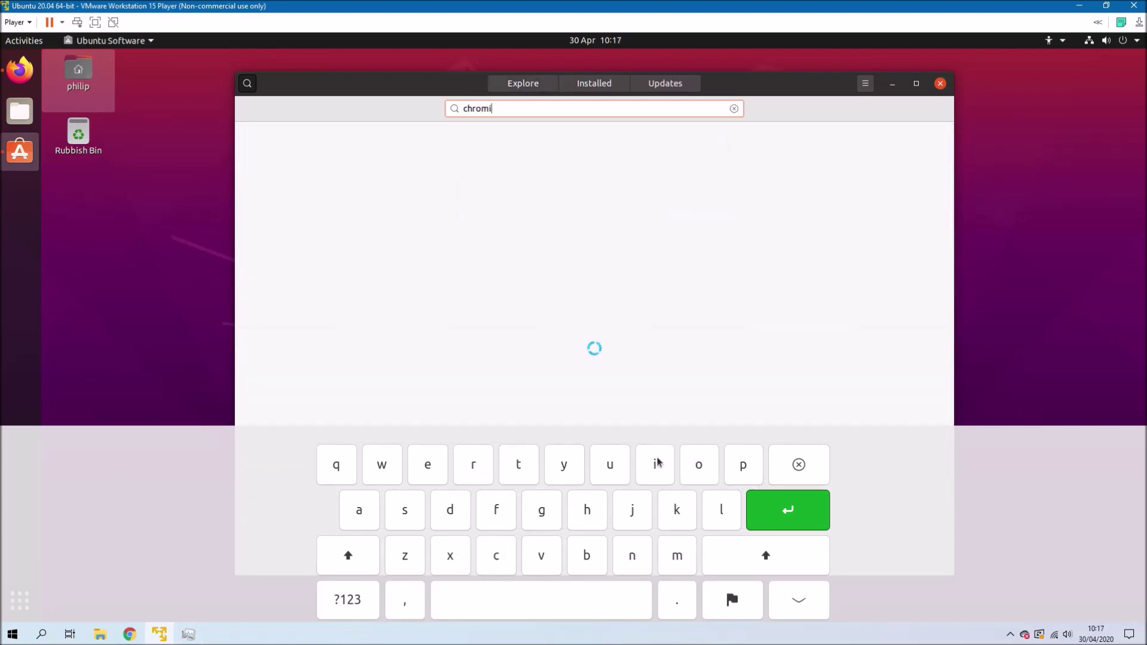
click(610, 465)
click(680, 558)
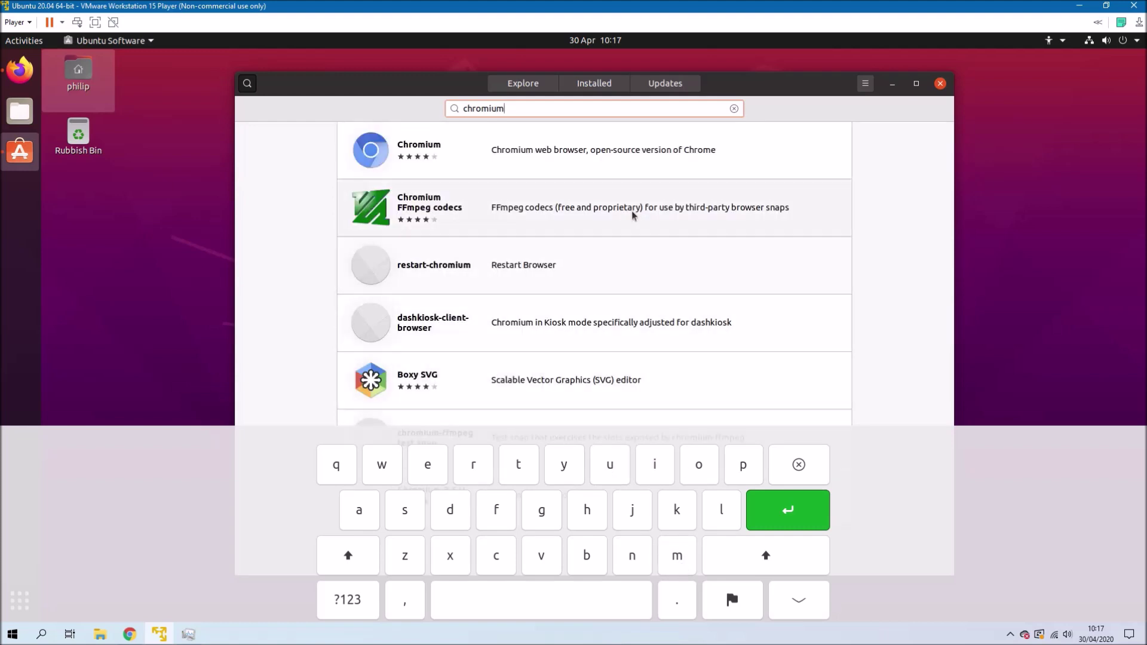
Step: Install Chromium, authorising with the account password, then close Ubuntu Software
click(637, 159)
click(408, 173)
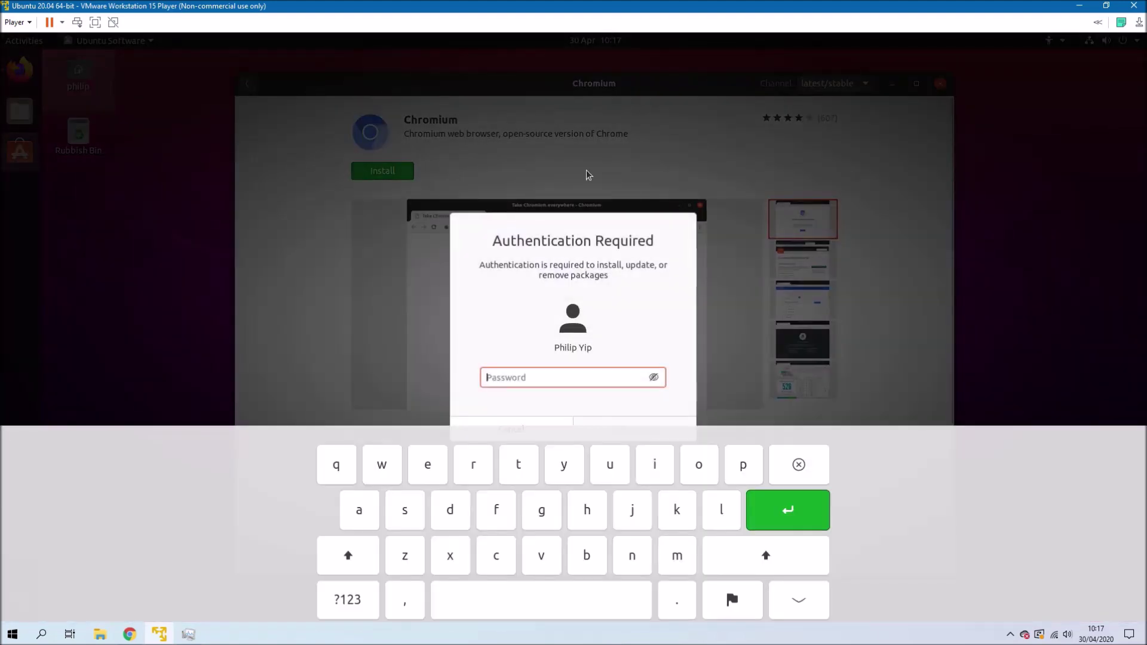
text(•••••)
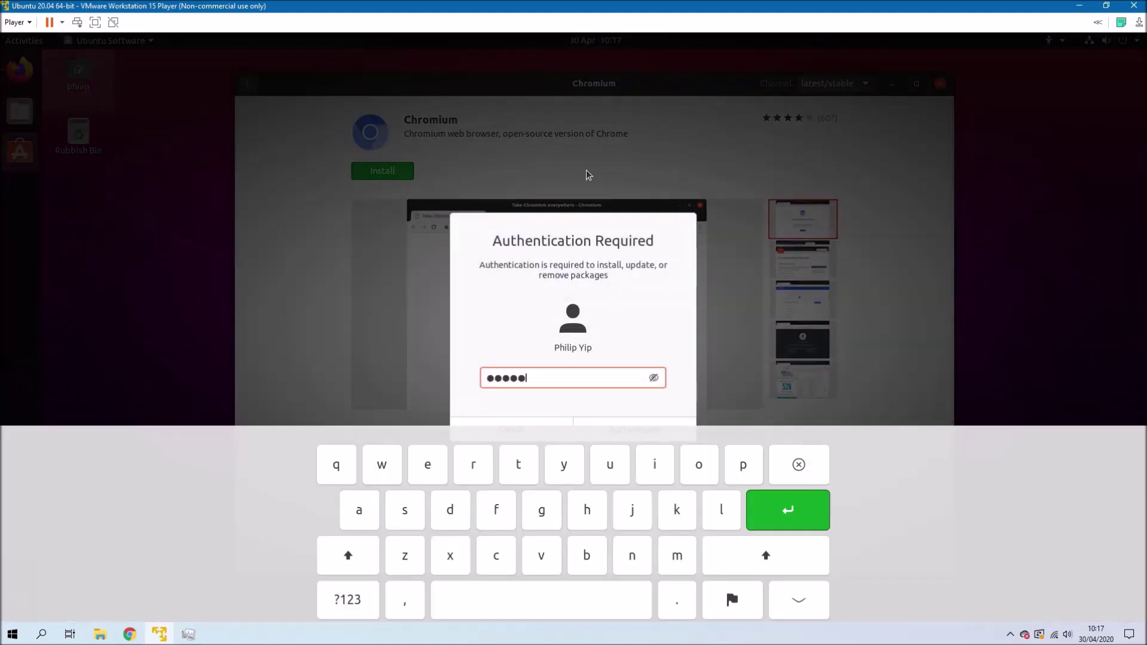
text(•)
key(Return)
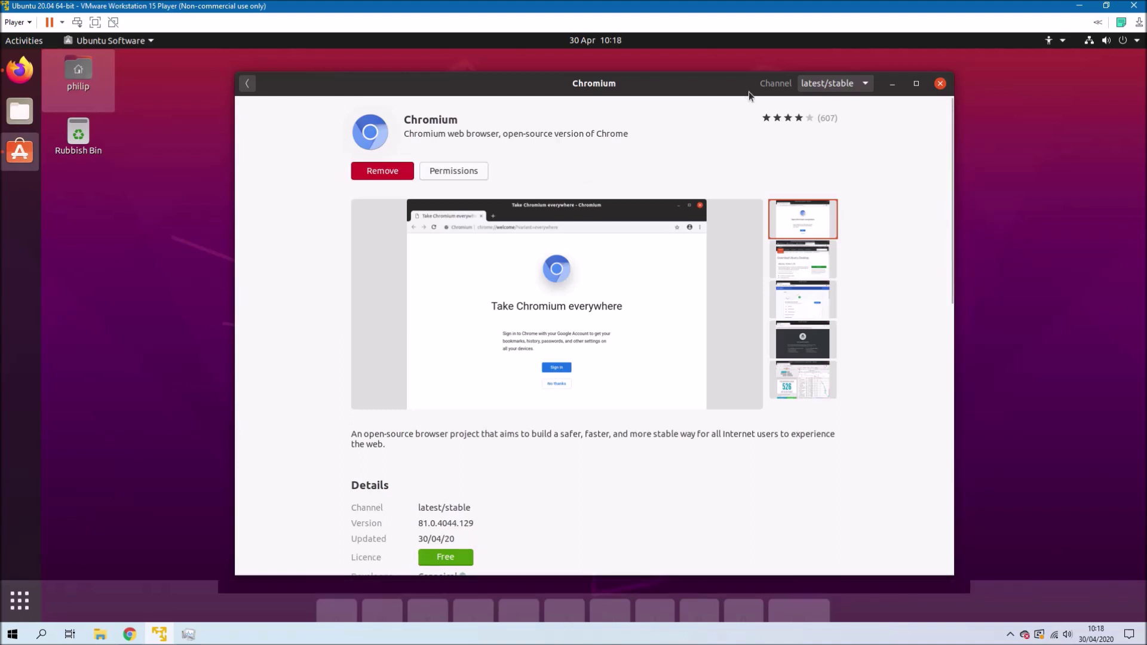
click(940, 83)
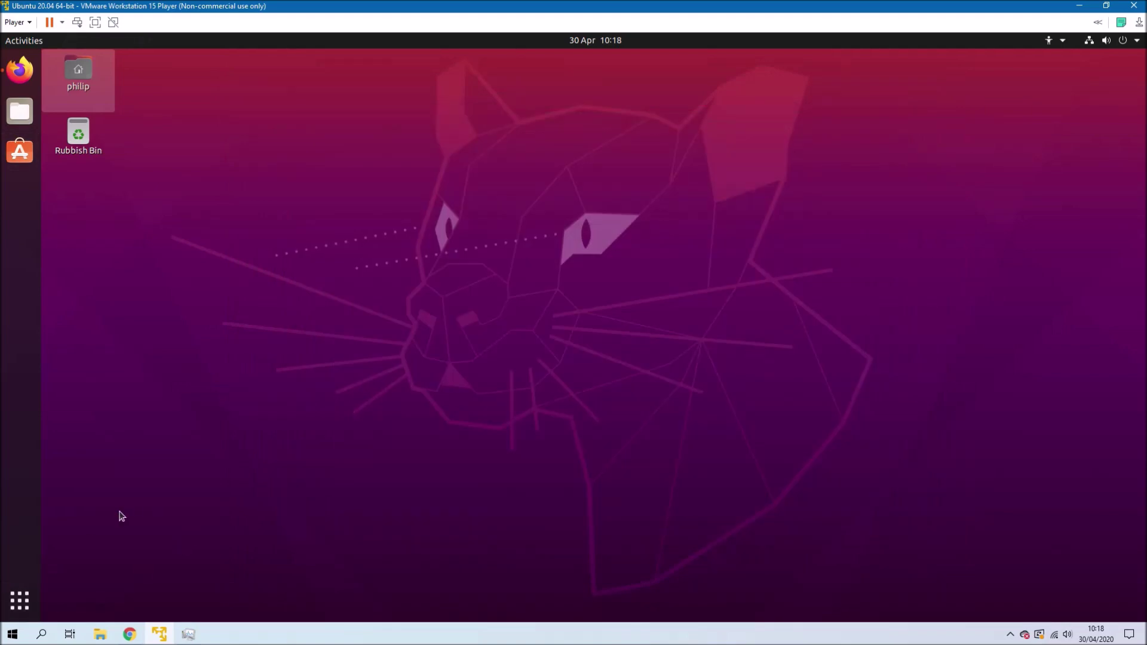
Step: Launch Chromium Web Browser from the applications grid and search Google for 'a' with the screen keyboard
click(23, 604)
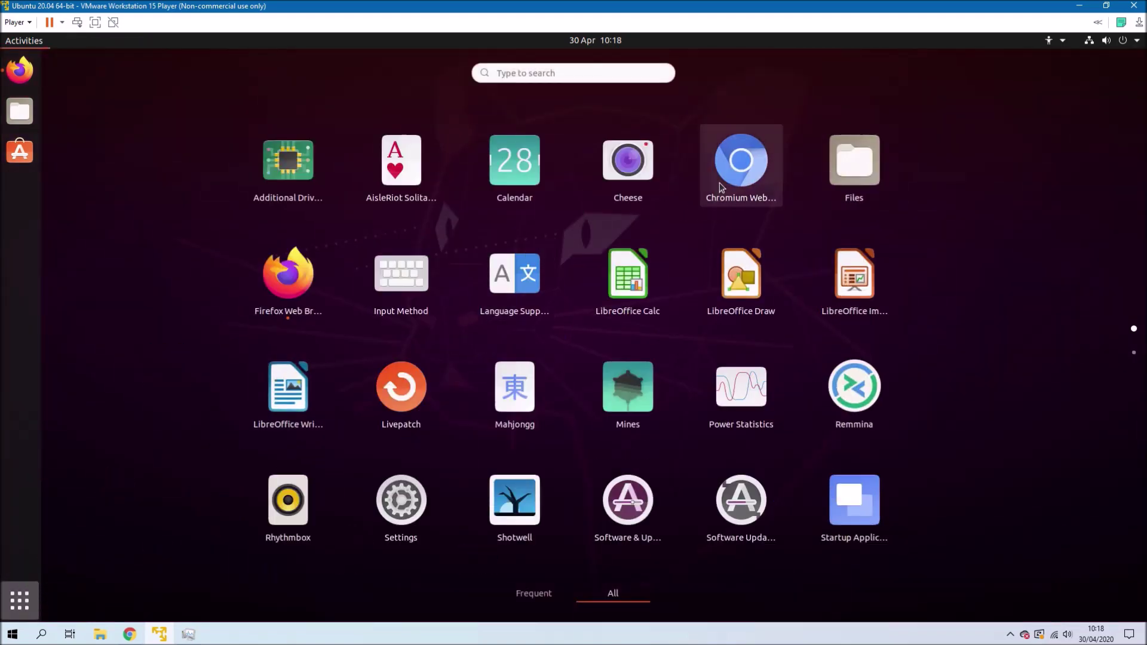
click(728, 180)
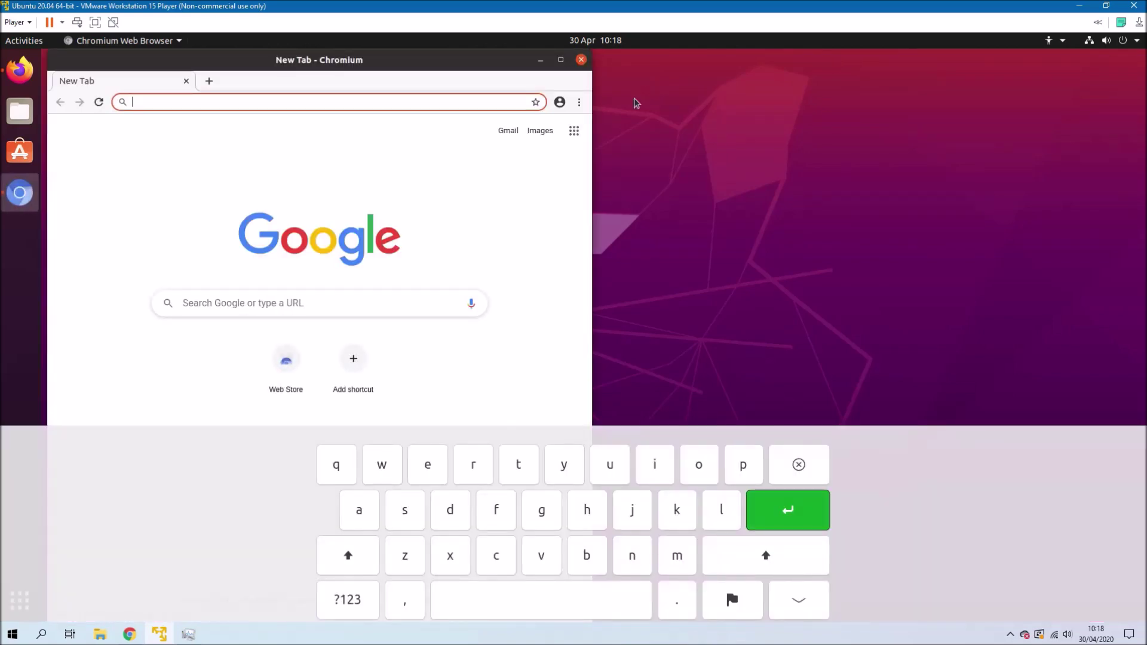
click(357, 505)
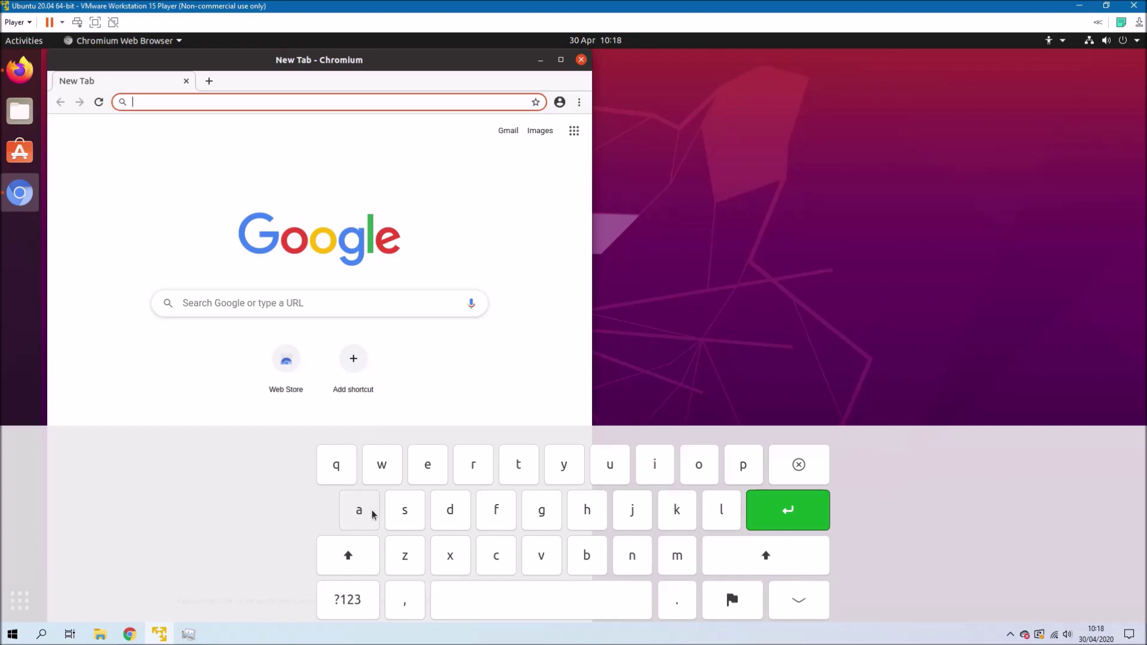
click(777, 510)
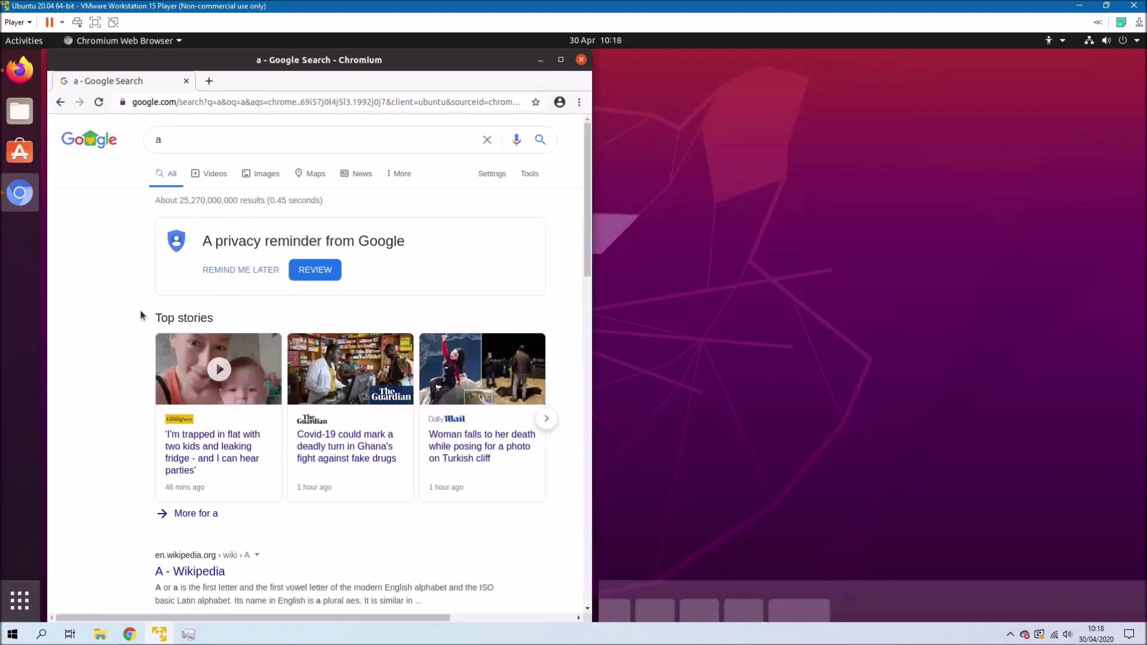